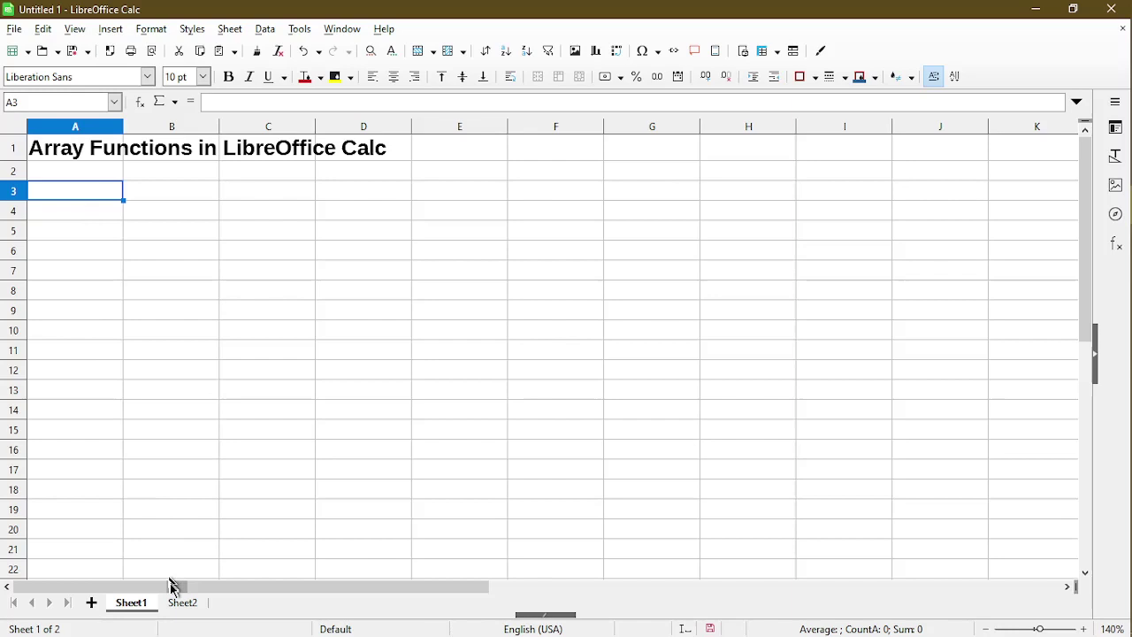
- On Sheet2, enter 1 and 2 in B2:B3 and 3 and 4 in B5:C5
left_click(183, 603)
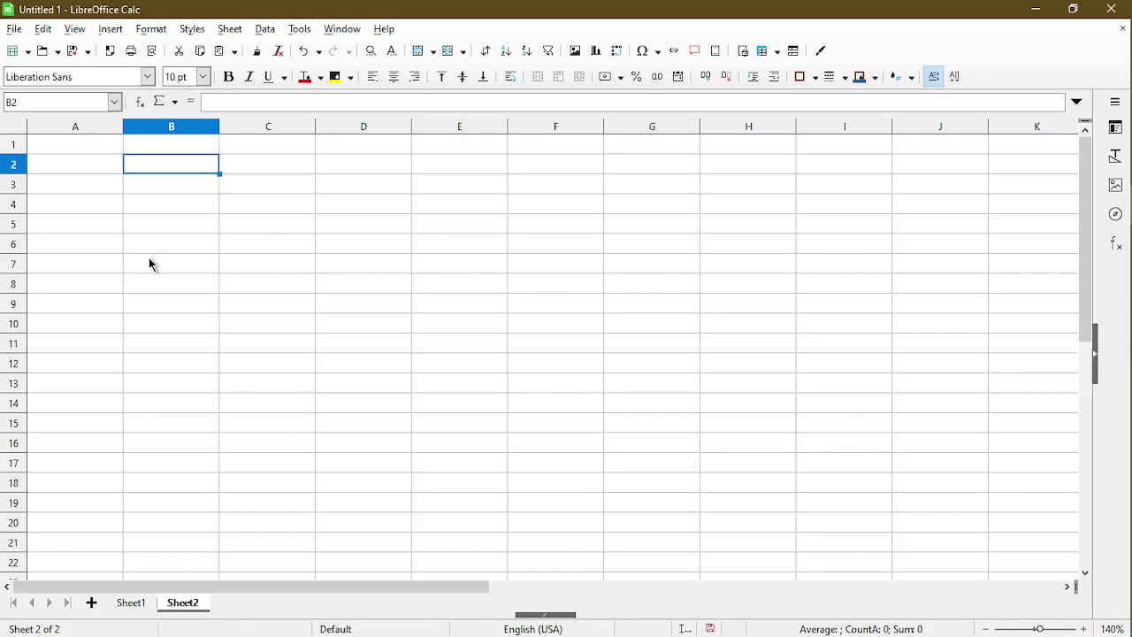
type("1")
key("Return")
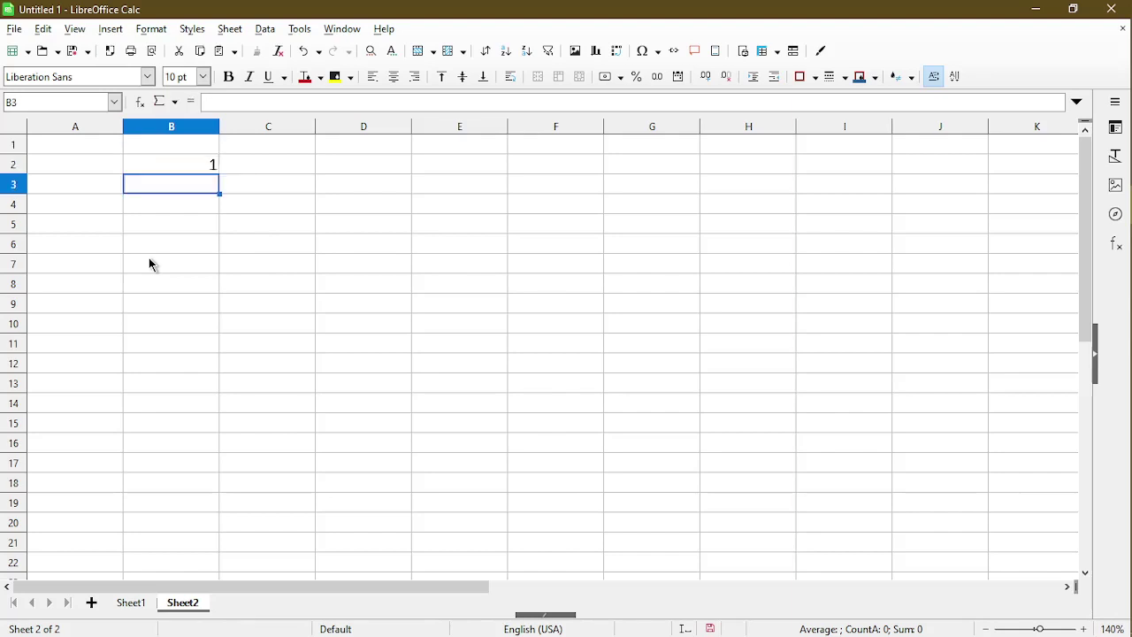
type("2")
key("Return")
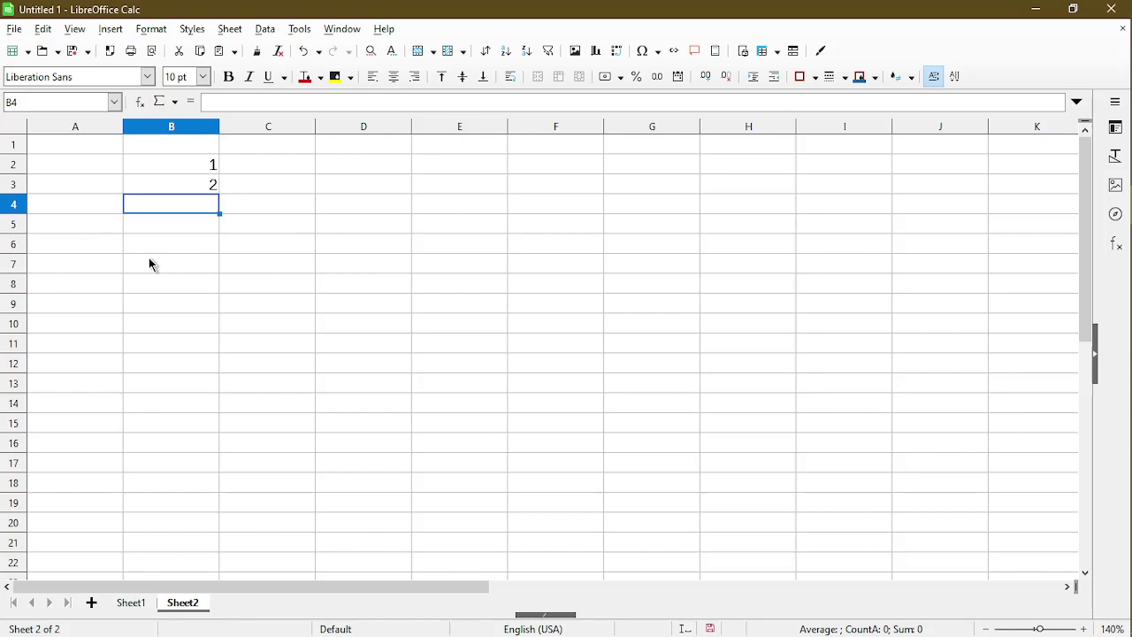
key("Return")
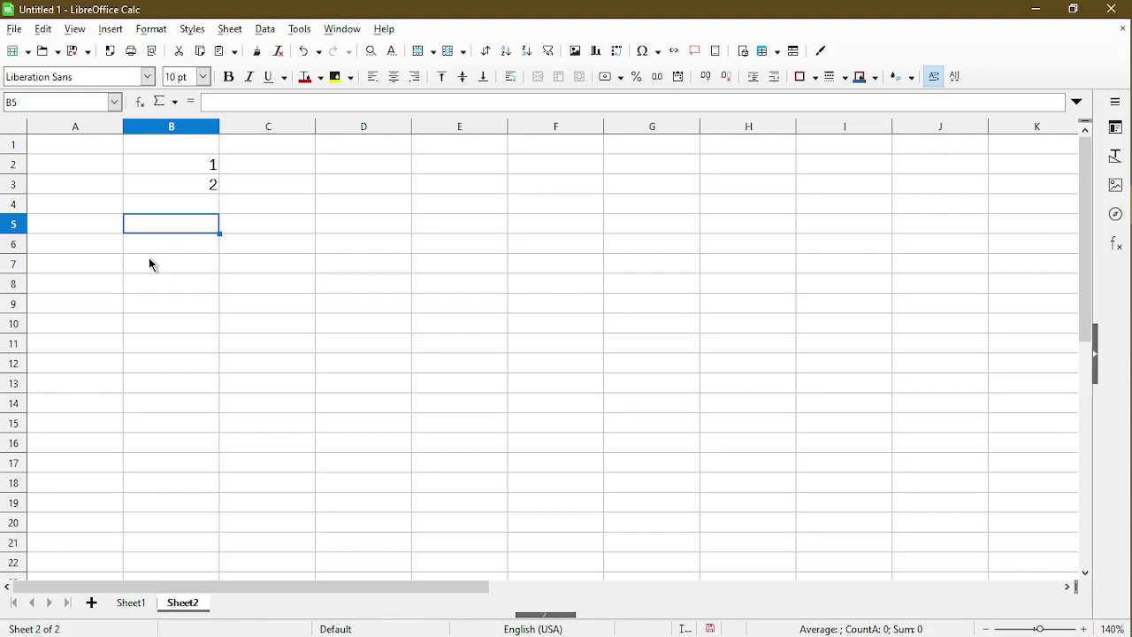
type("3")
key("Tab")
type("4")
key("Return")
key("Return")
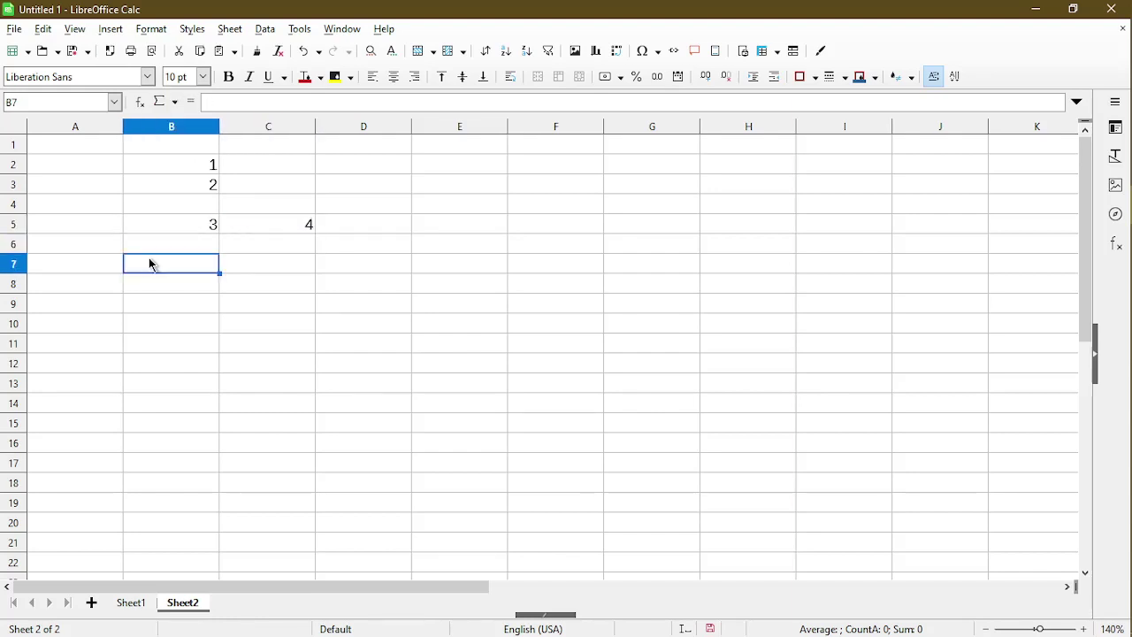
- Enter 1 in B7 and 4 in C7, then fill both down to row 9 for values 1–6
type("1")
key("Return")
left_click(149, 263)
left_click_drag(219, 273, 217, 319)
left_click(263, 261)
type("4")
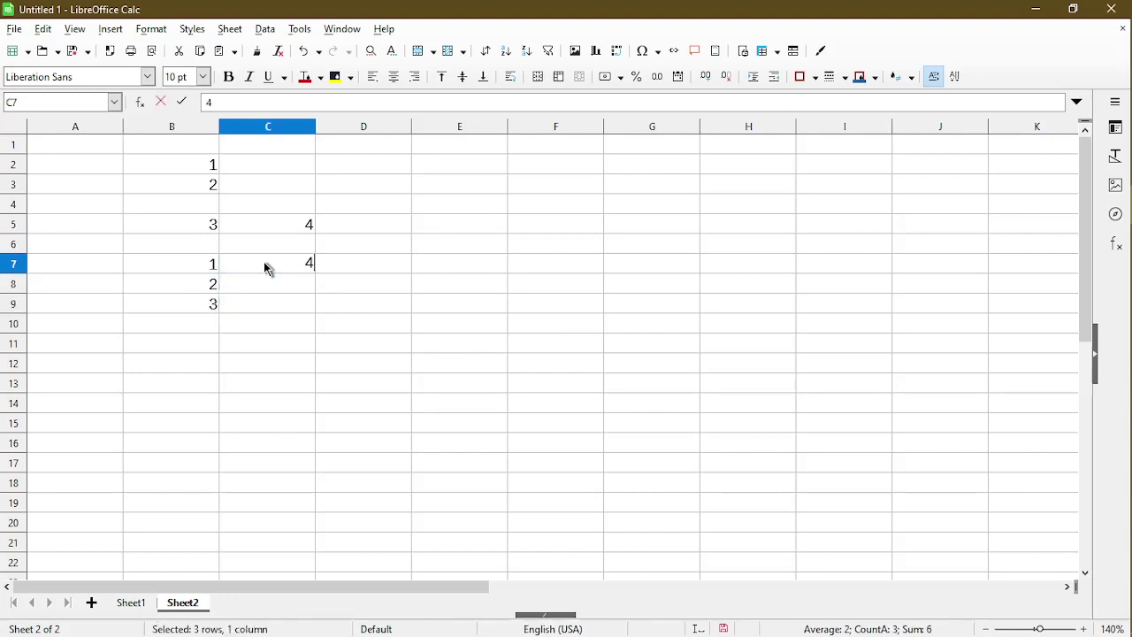
key("Return")
left_click(285, 271)
left_click_drag(314, 274, 311, 317)
left_click(390, 308)
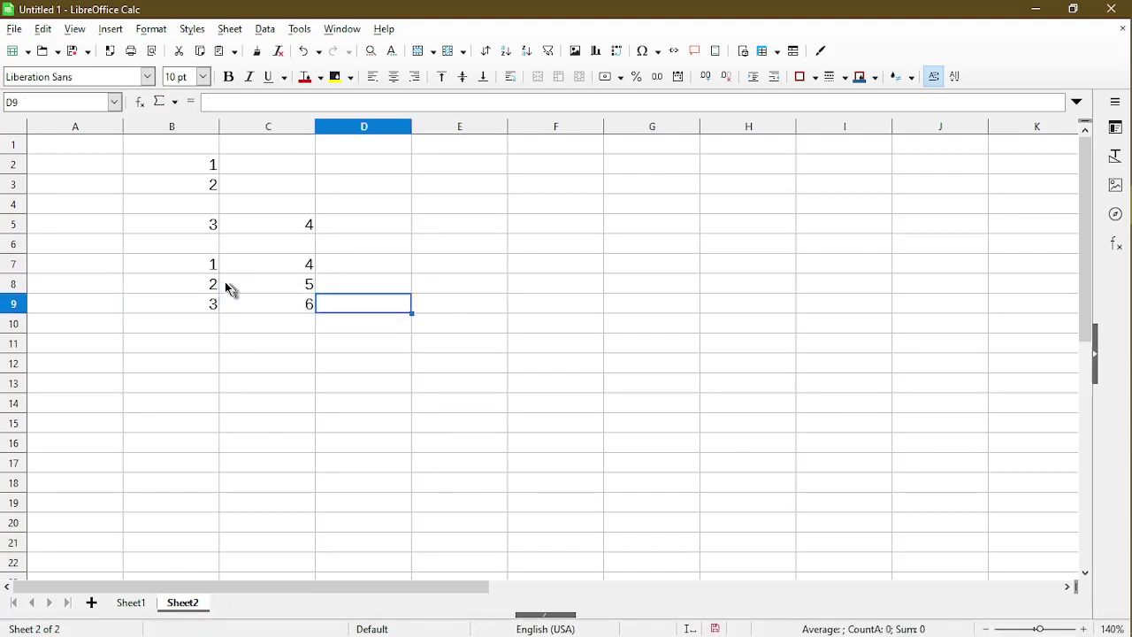
left_click_drag(212, 264, 233, 305)
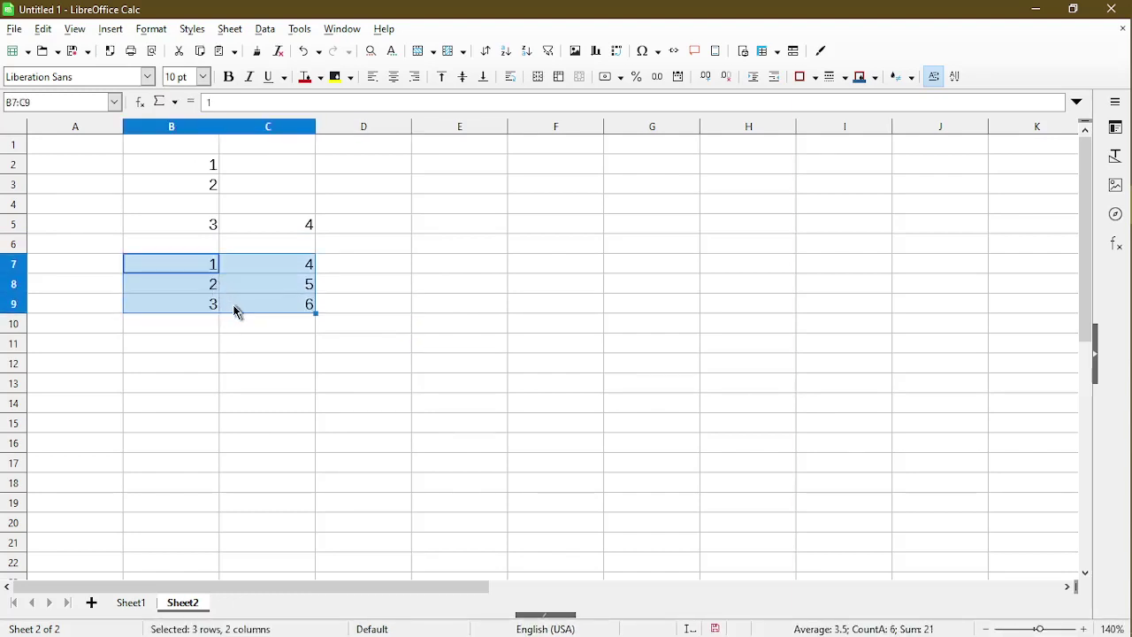
- Enter =100 + B7:C9 in E7 as an array formula across E7:F9, showing 101–106
left_click(426, 265)
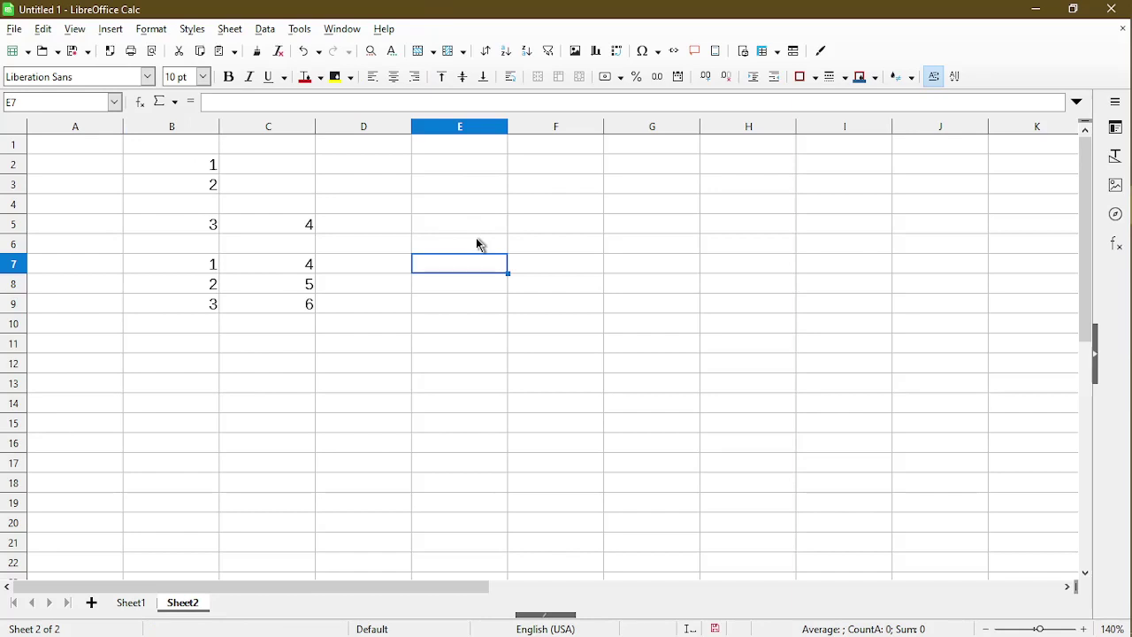
type("=")
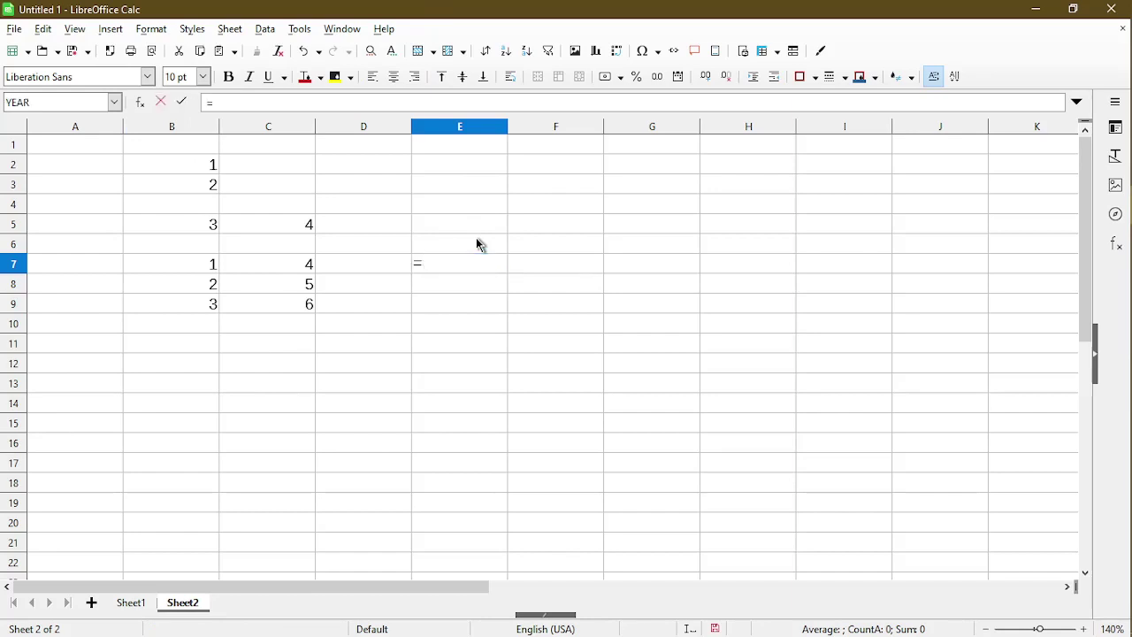
type("100 +")
left_click_drag(212, 269, 261, 311)
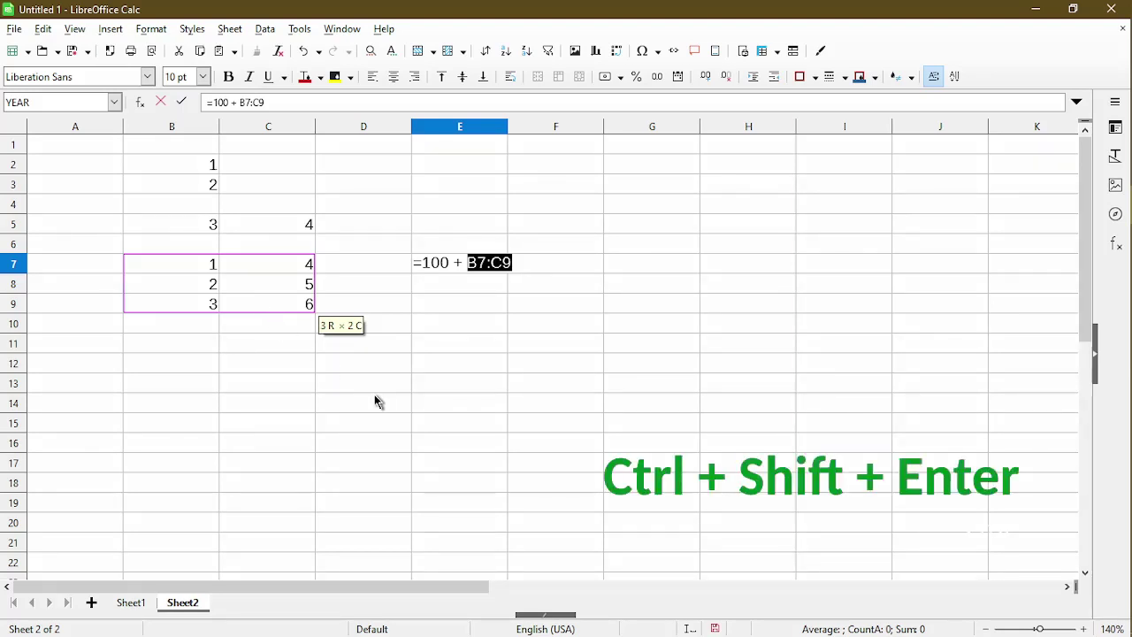
key("ctrl+shift+Return")
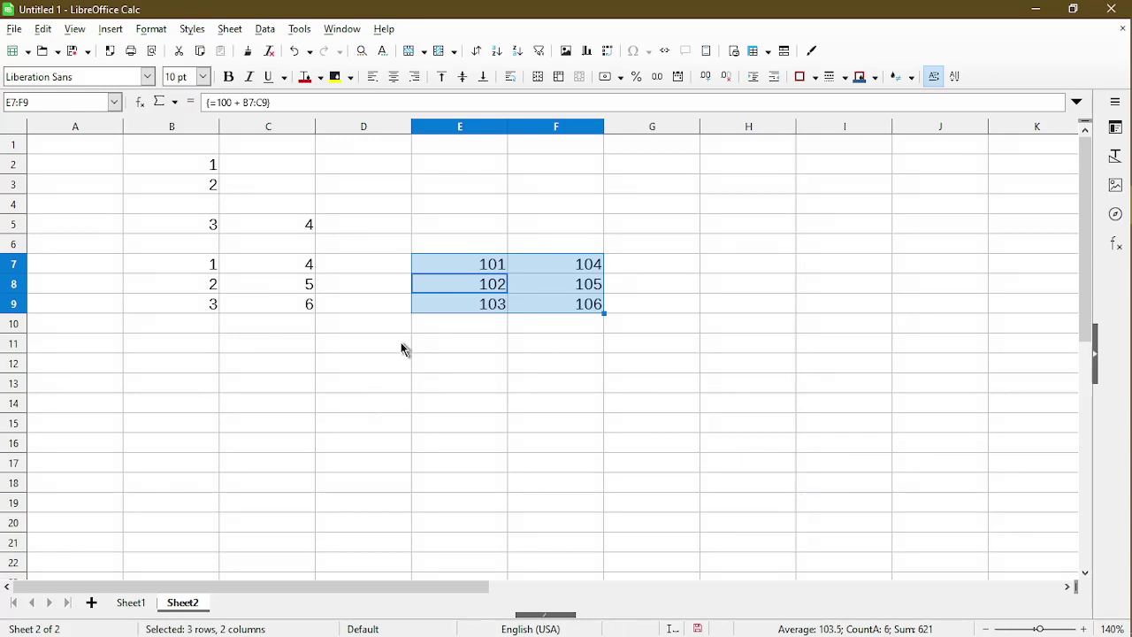
left_click(434, 269)
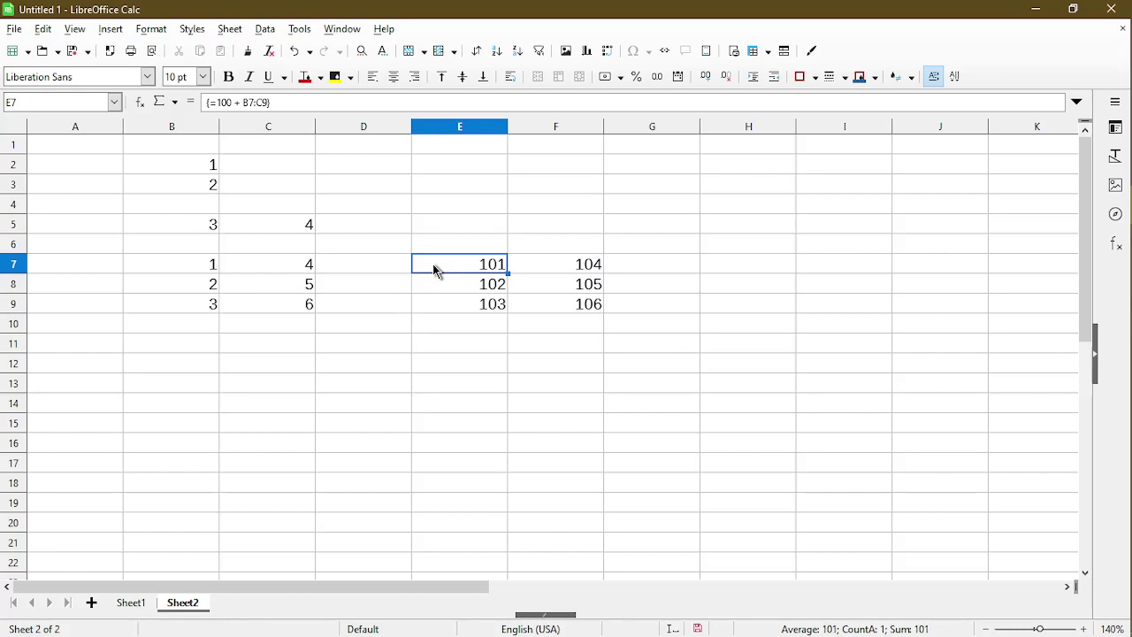
key("Down")
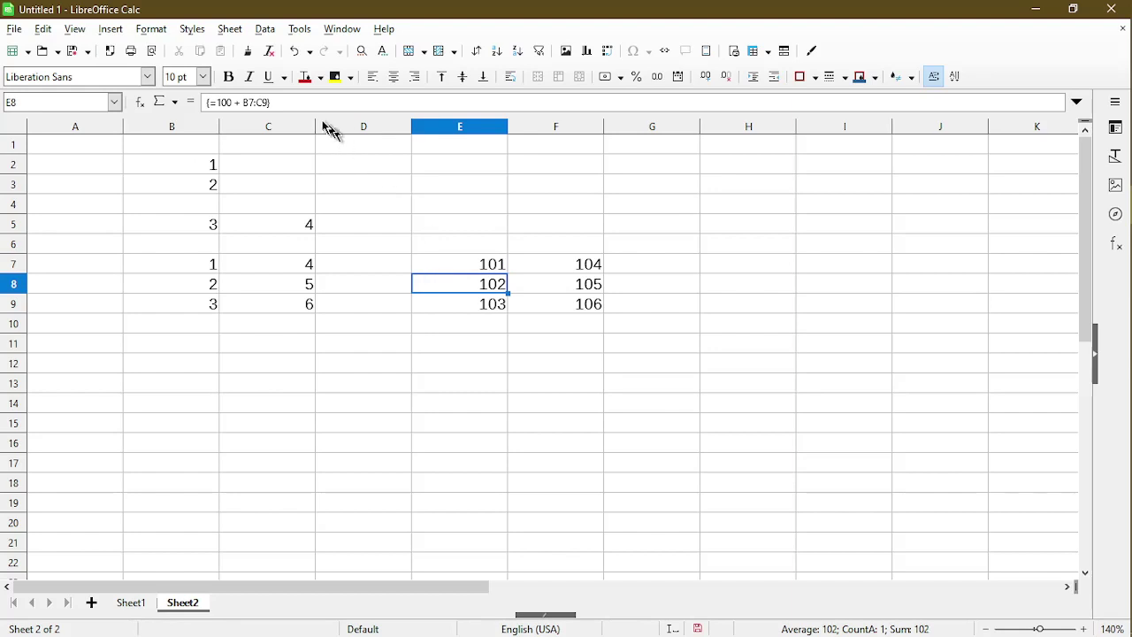
key("Down")
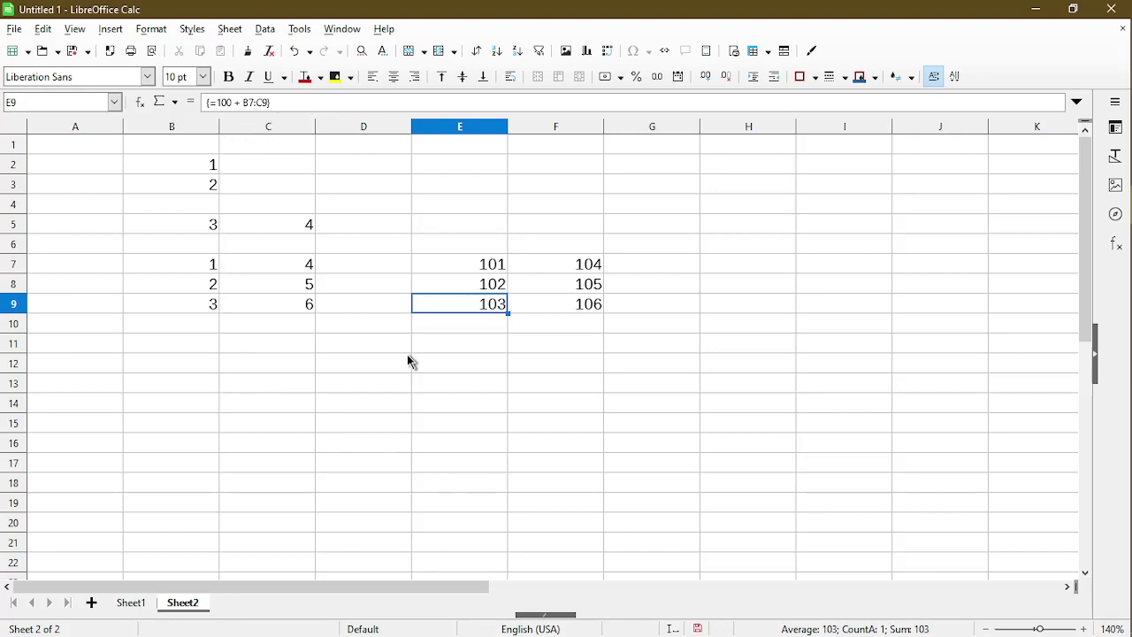
left_click(449, 266)
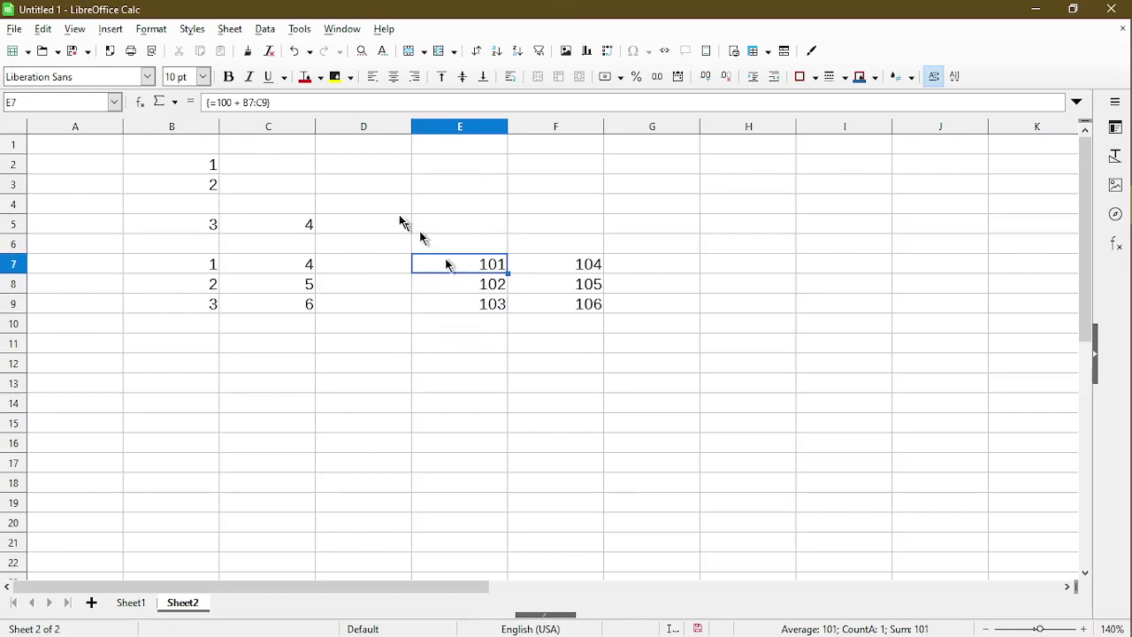
left_click(240, 103)
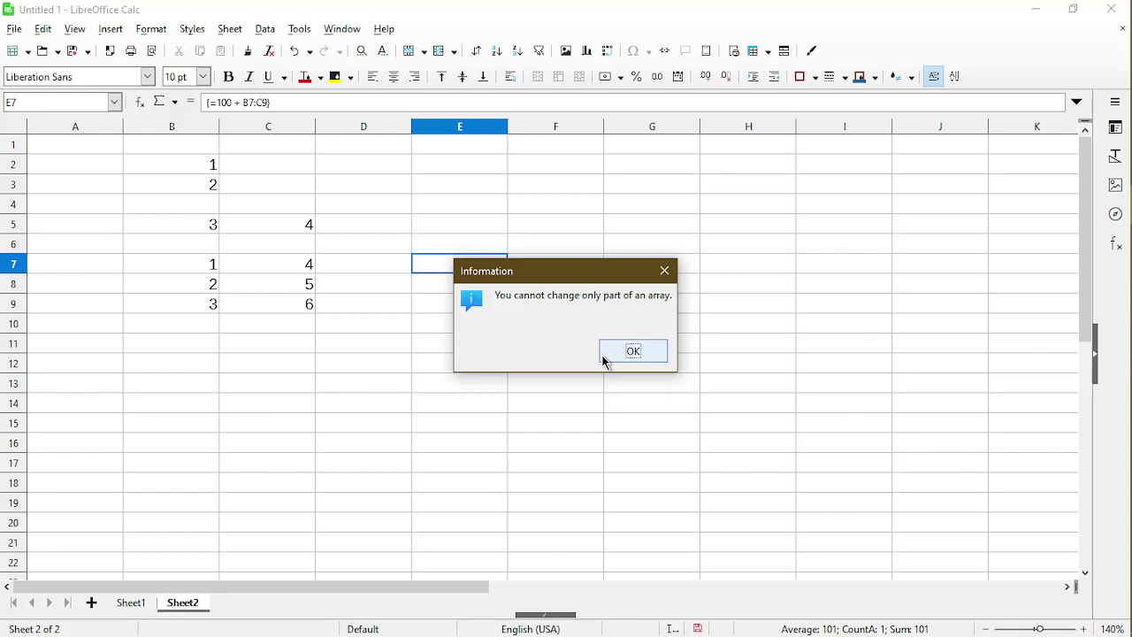
left_click_drag(559, 280, 516, 379)
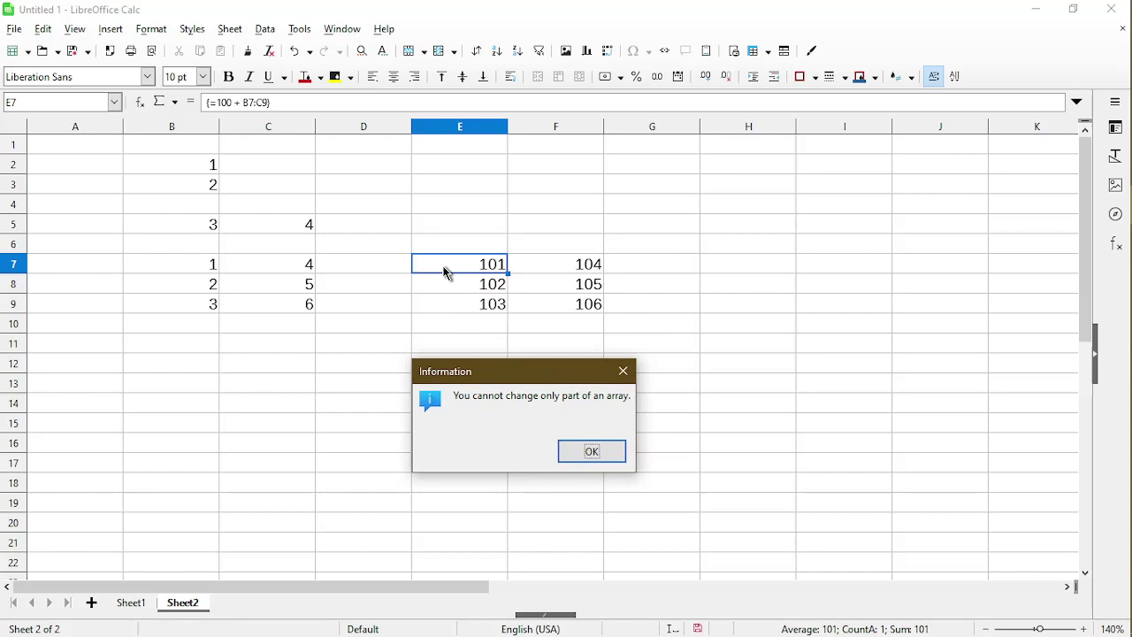
left_click(590, 453)
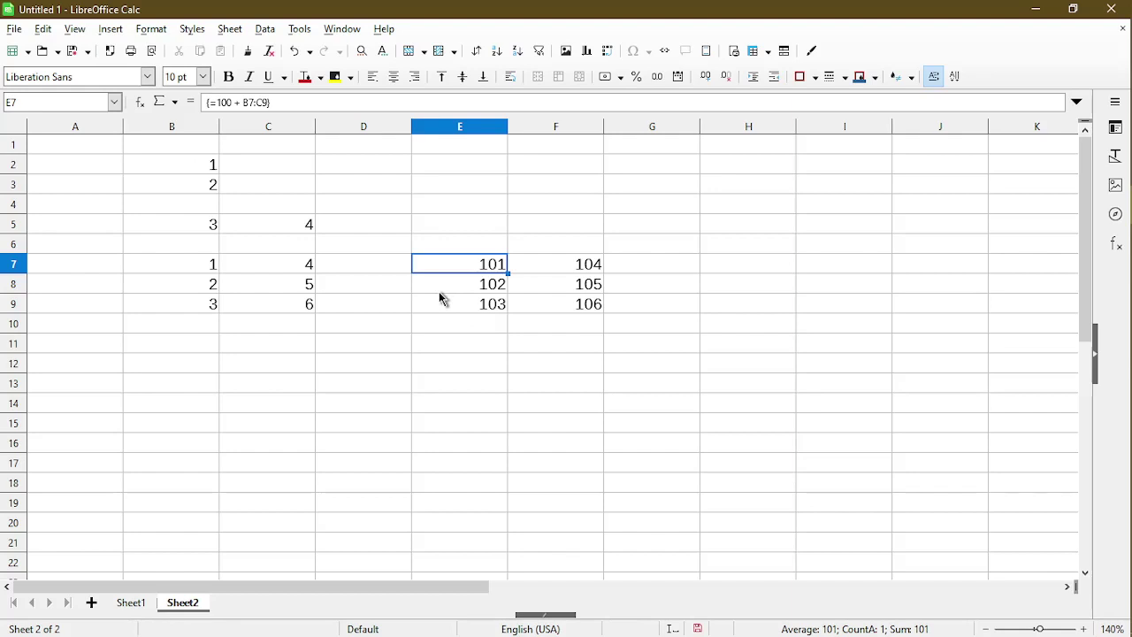
- Select the full E7:F9 array with Ctrl+/ and open =100 + B7:C9 in the Input line
key("ctrl+slash")
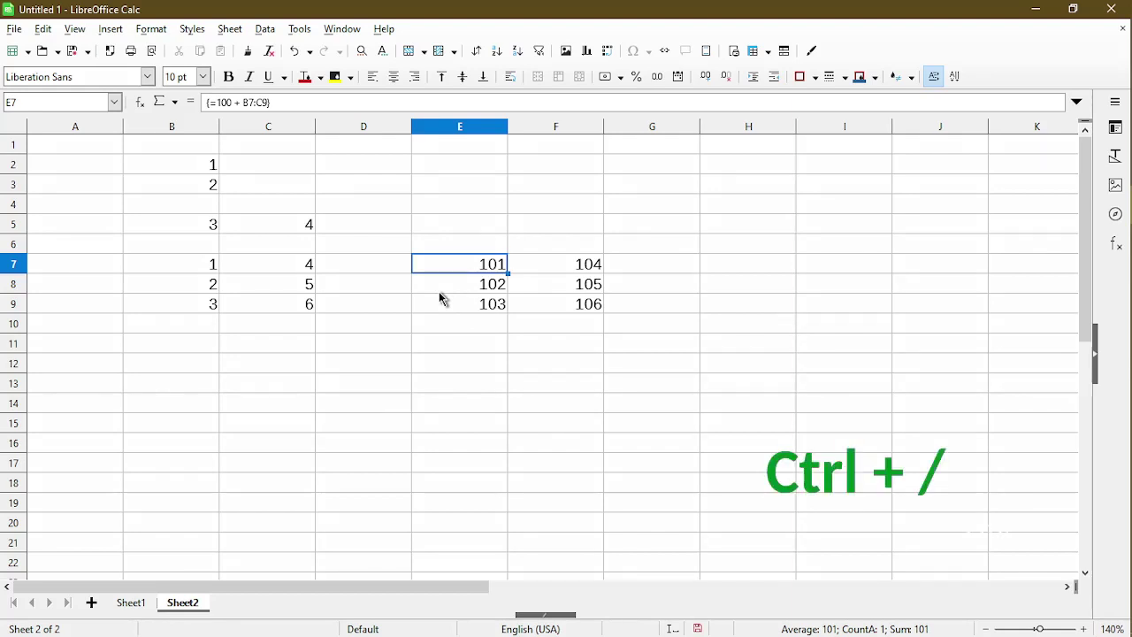
key("ctrl+slash")
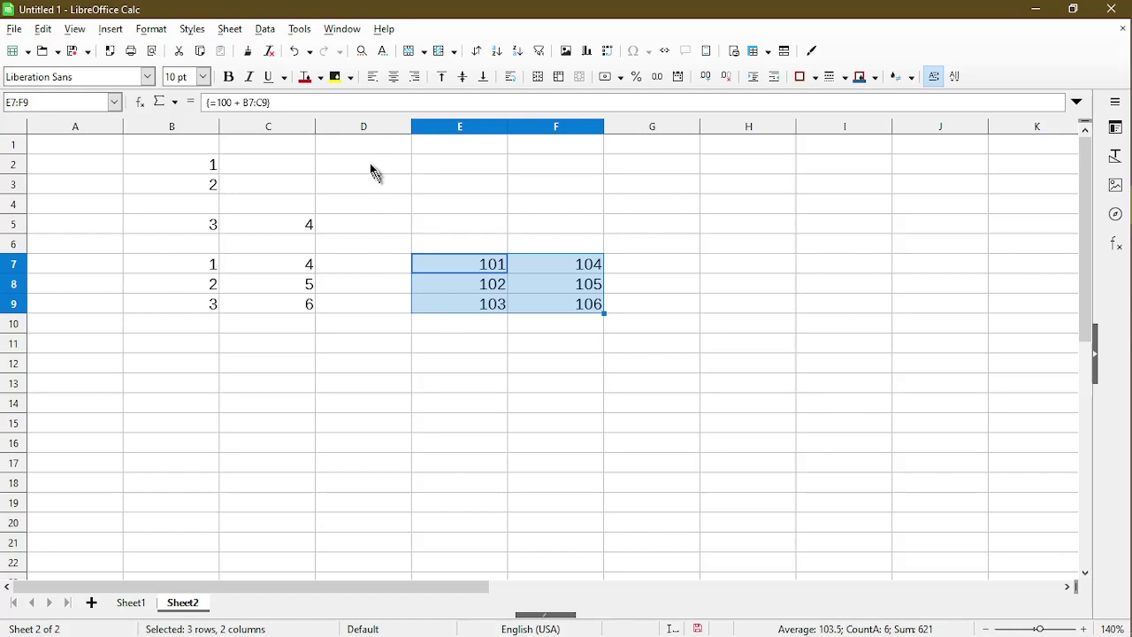
left_click(325, 100)
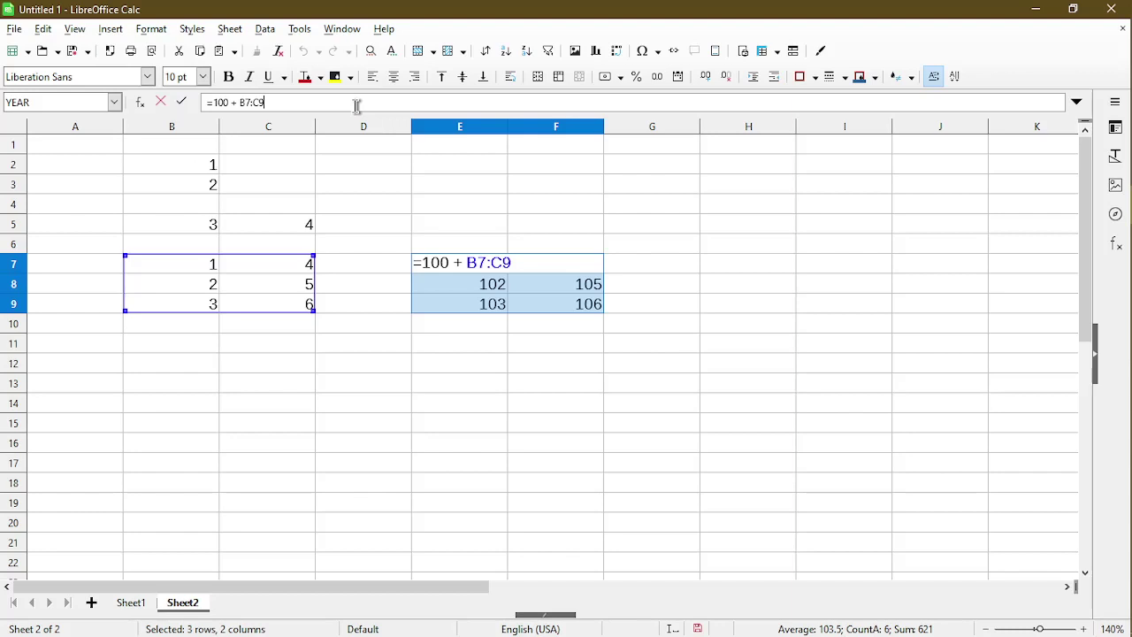
- Change + to * in the array formula and commit with plain Enter, triggering the partial-array warning
left_click(235, 103)
key("BackSpace")
type("*")
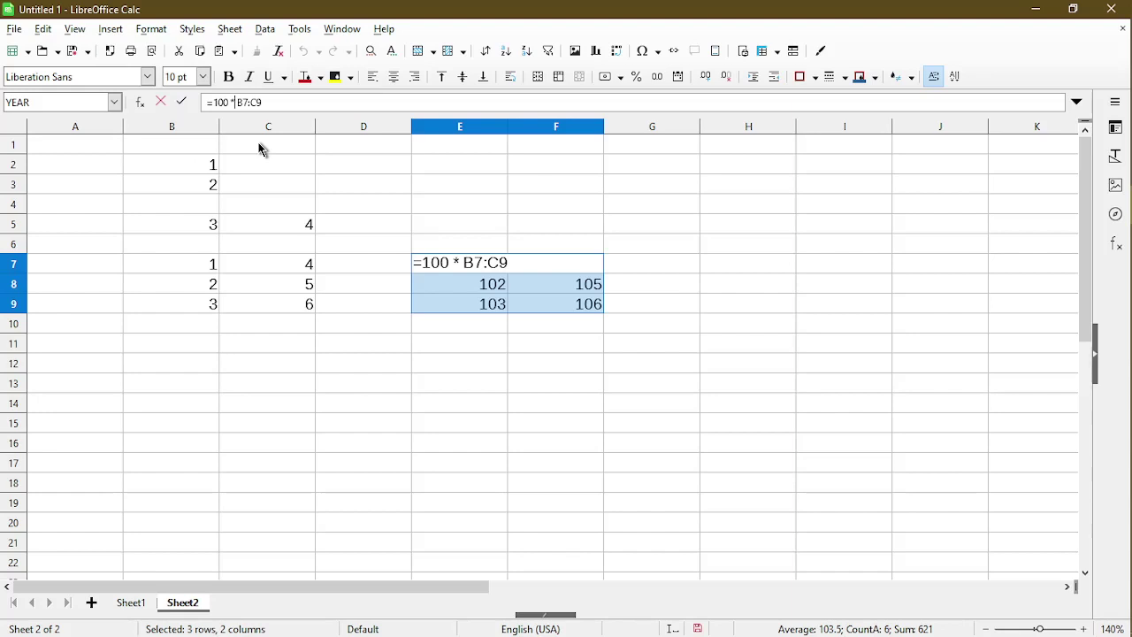
key("Return")
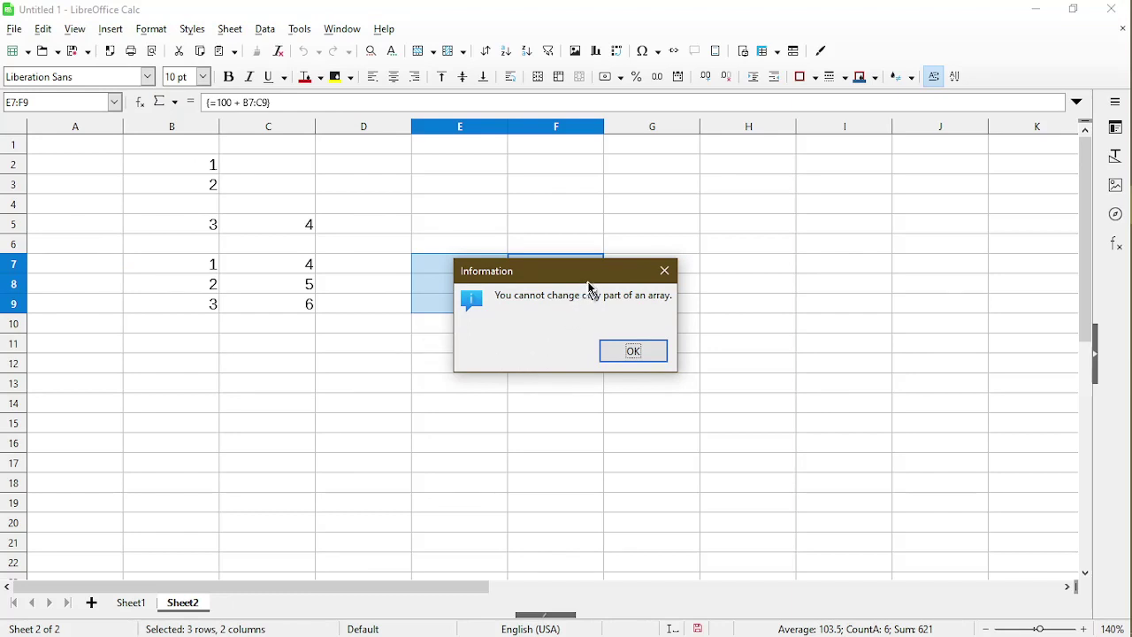
- Dismiss the 'You cannot change only part of an array' warning
key("Return")
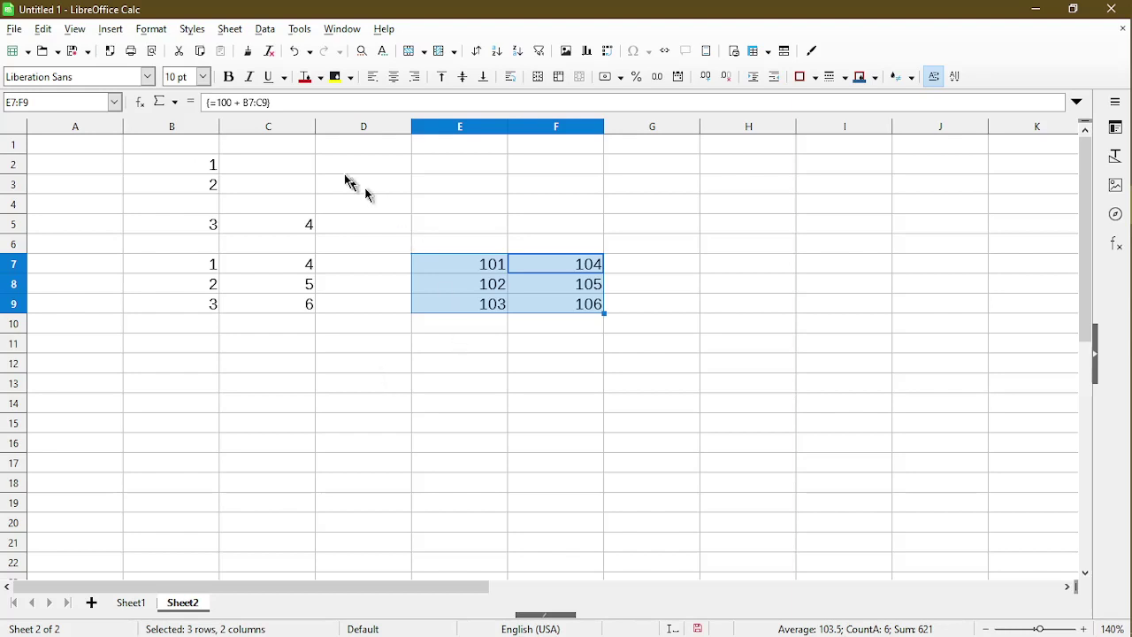
- Edit the formula to =100 * B7:C9 and recommit with Ctrl+Shift+Enter, giving 100–600
left_click(237, 104)
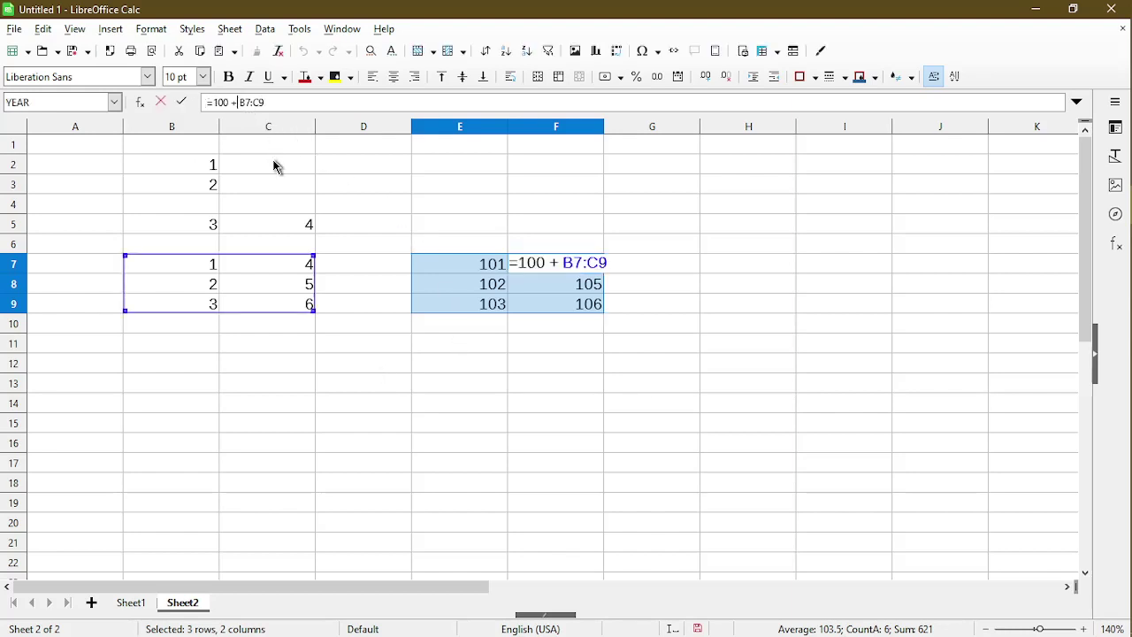
key("BackSpace")
type("*")
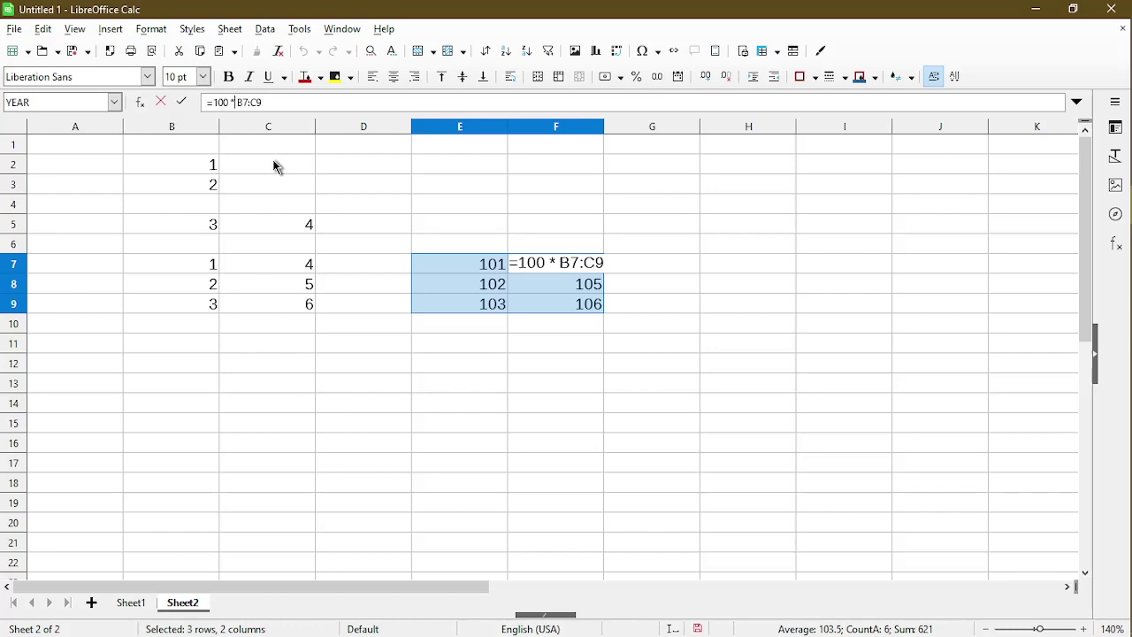
key("ctrl+shift+Return")
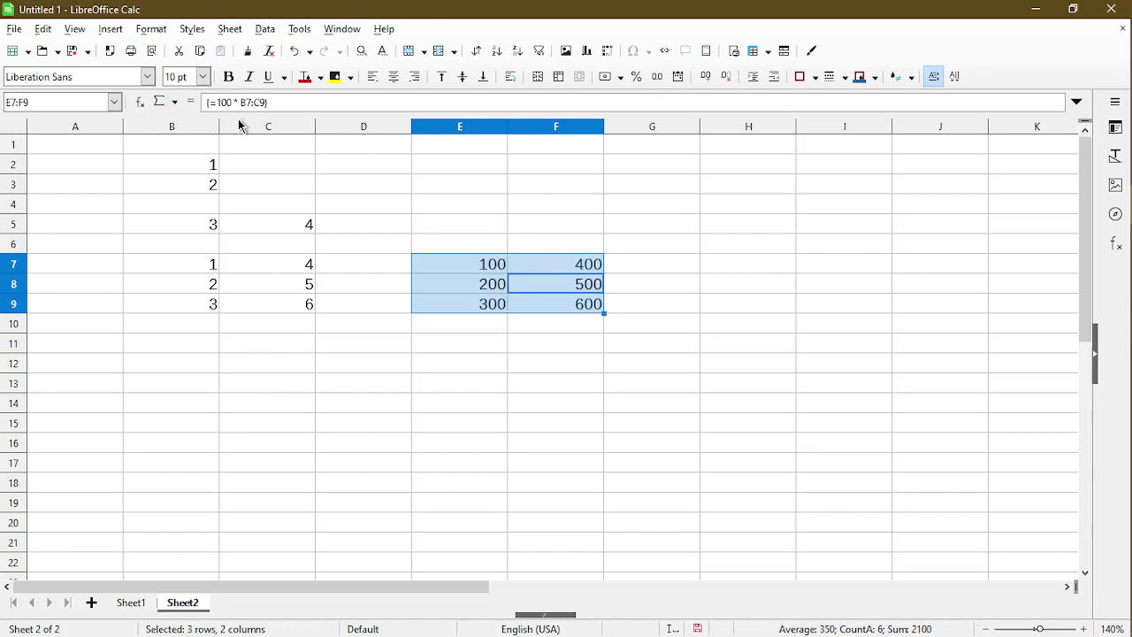
key("Down")
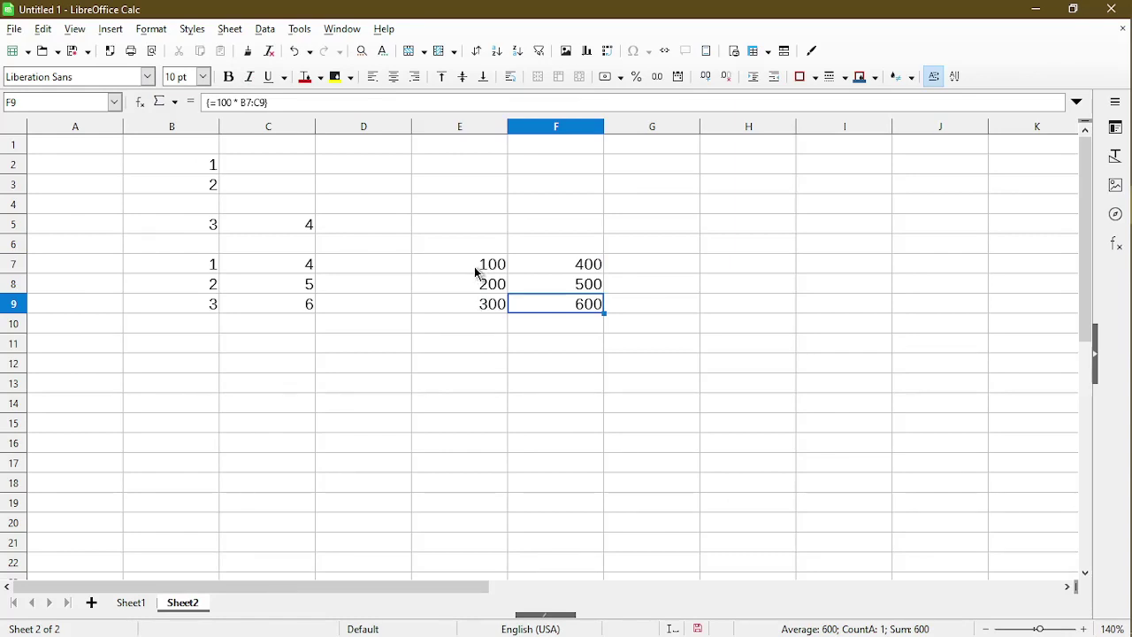
left_click(302, 103)
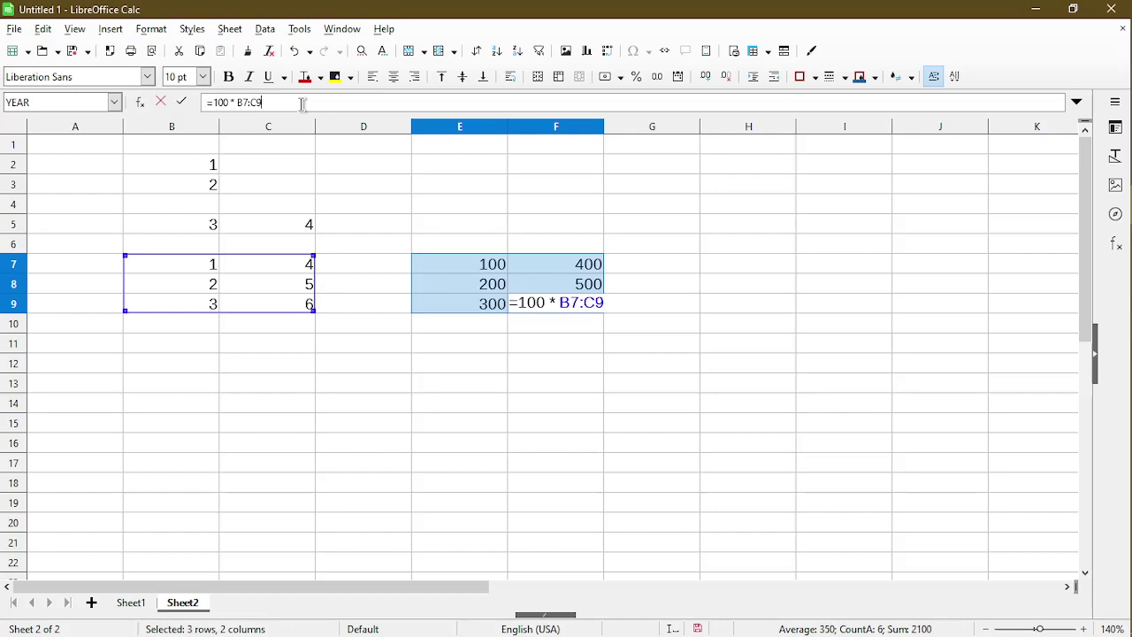
key("ctrl+shift+Left")
key("ctrl+shift+Left")
key("ctrl+shift+Left")
key("ctrl+shift+Left")
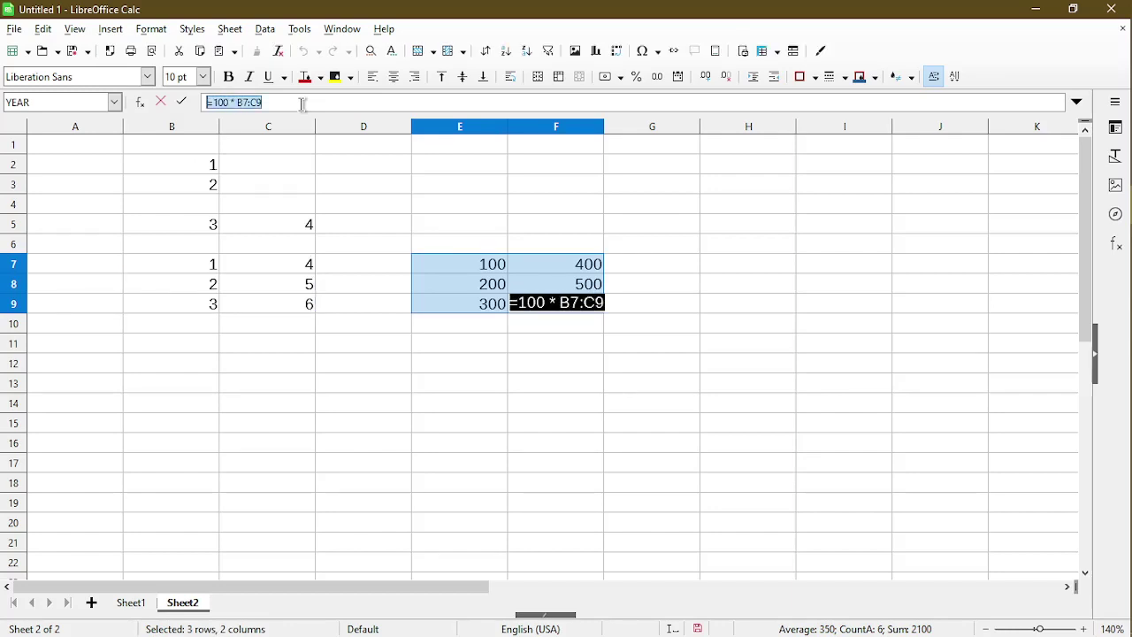
right_click(236, 103)
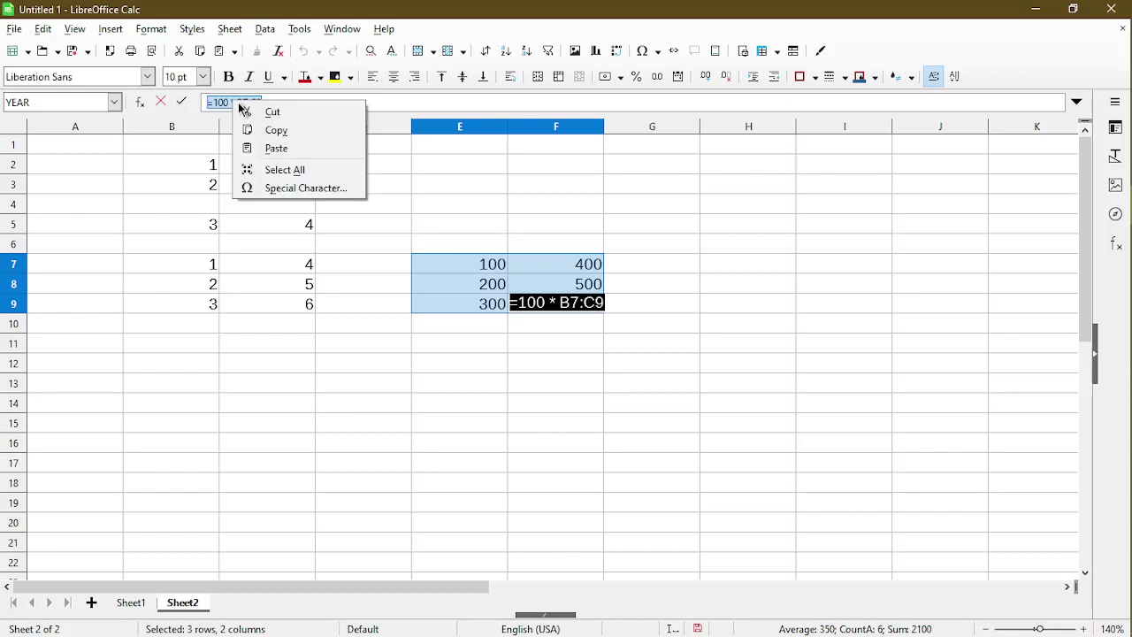
left_click(297, 131)
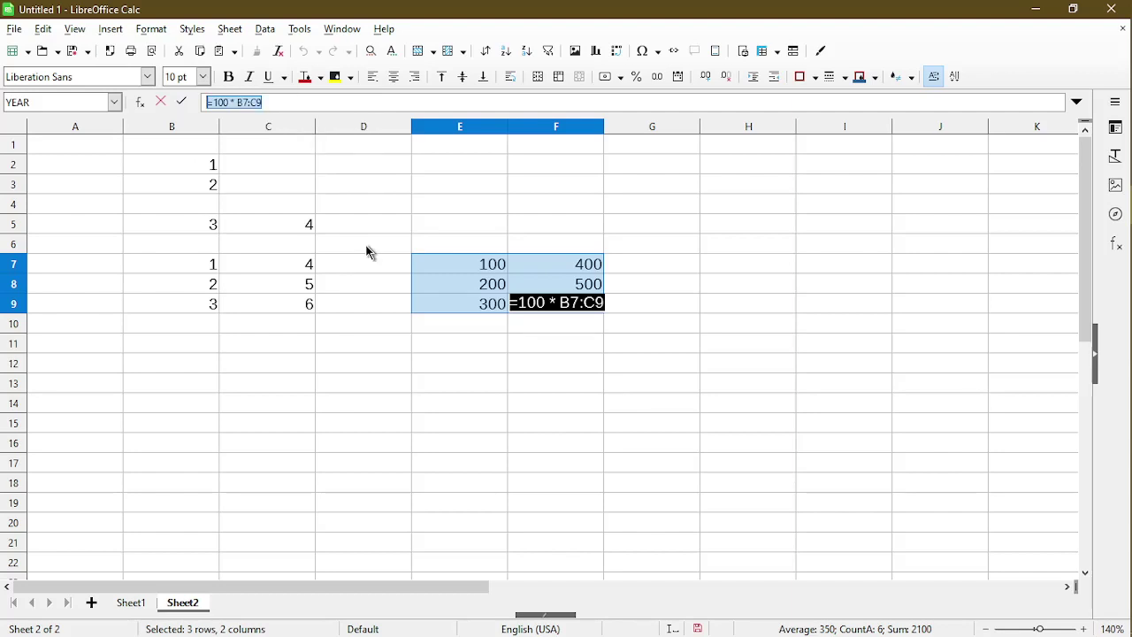
key("ctrl+shift+Return")
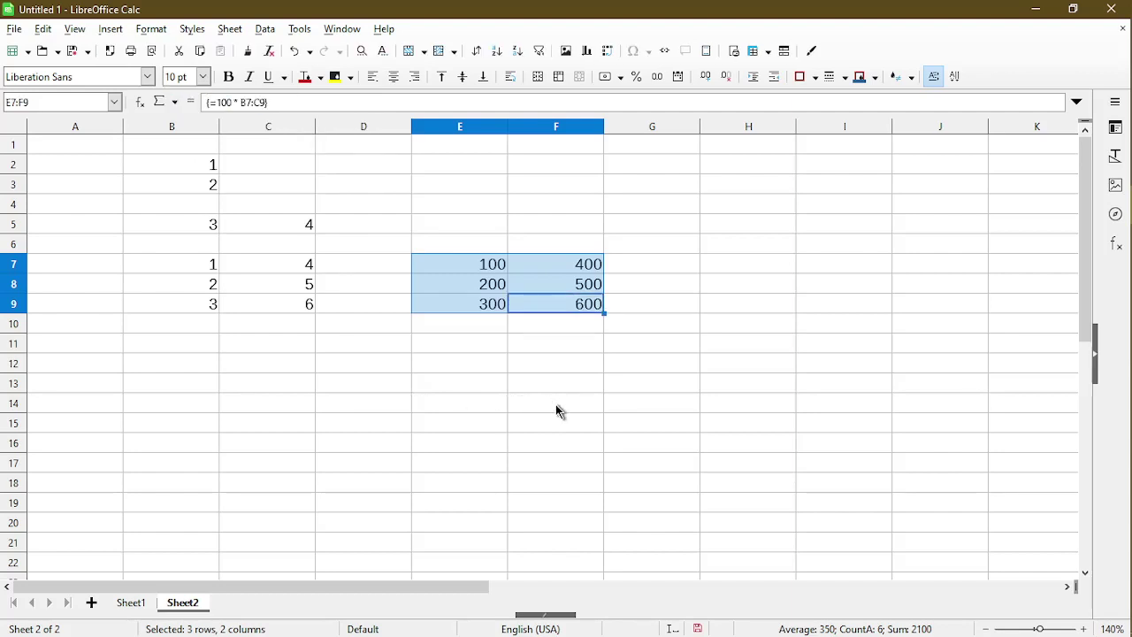
- Paste the copied =100 * B7:C9 into F12 as a normal formula, which shows #VALUE!
left_click(565, 365)
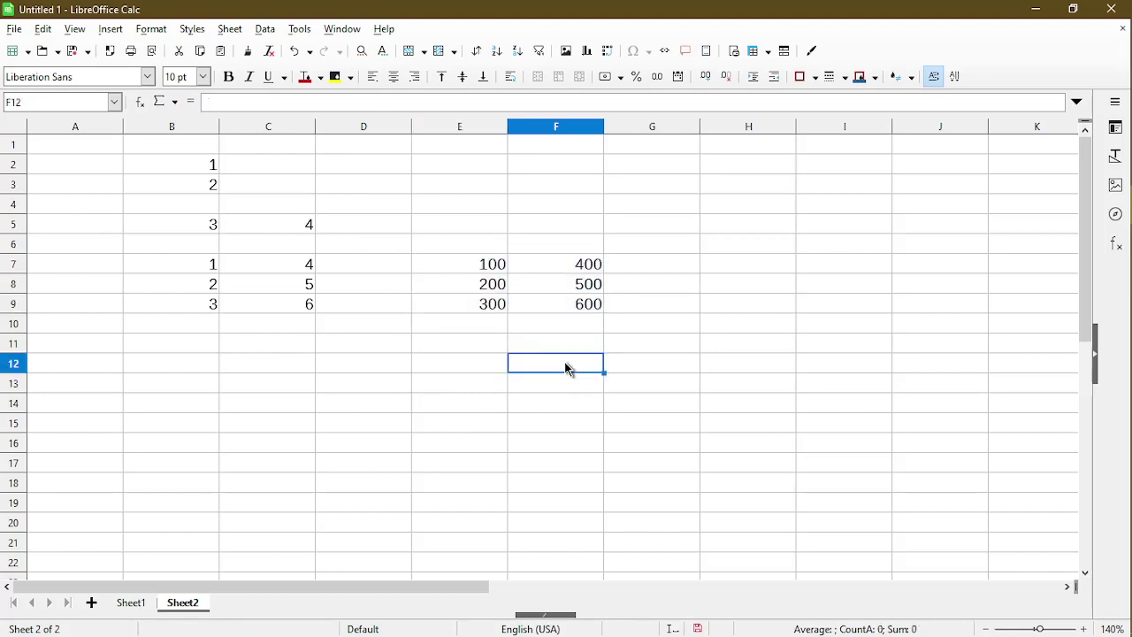
key("ctrl+v")
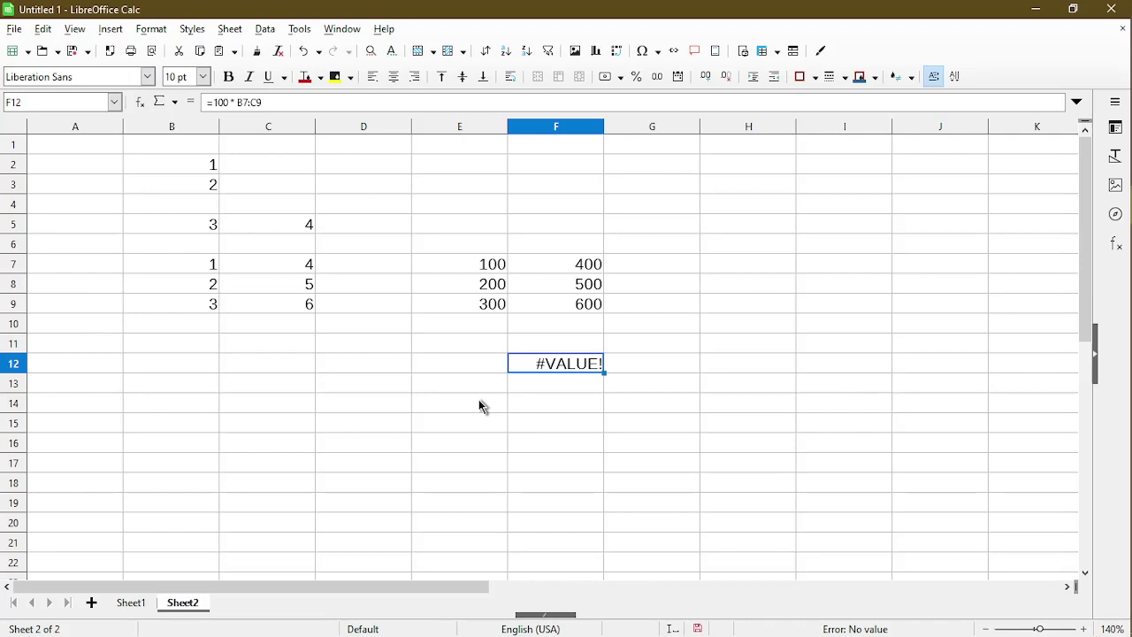
- Enter {=100 * B7:C9} as an array formula at F14, filling F14:G16 with 100–600
left_click(539, 414)
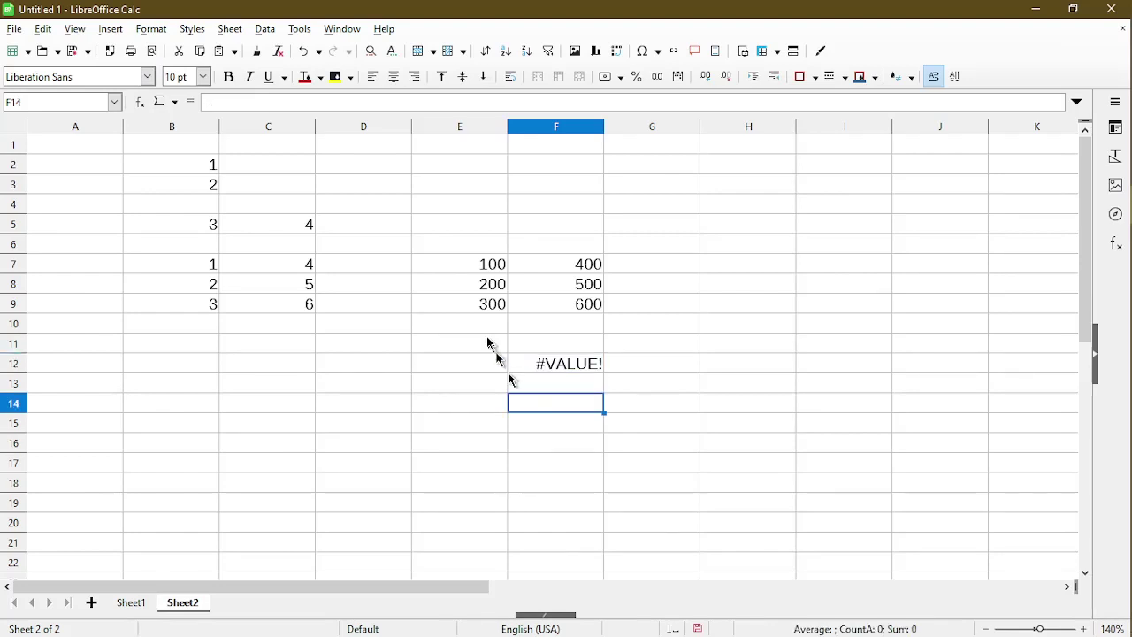
left_click(383, 101)
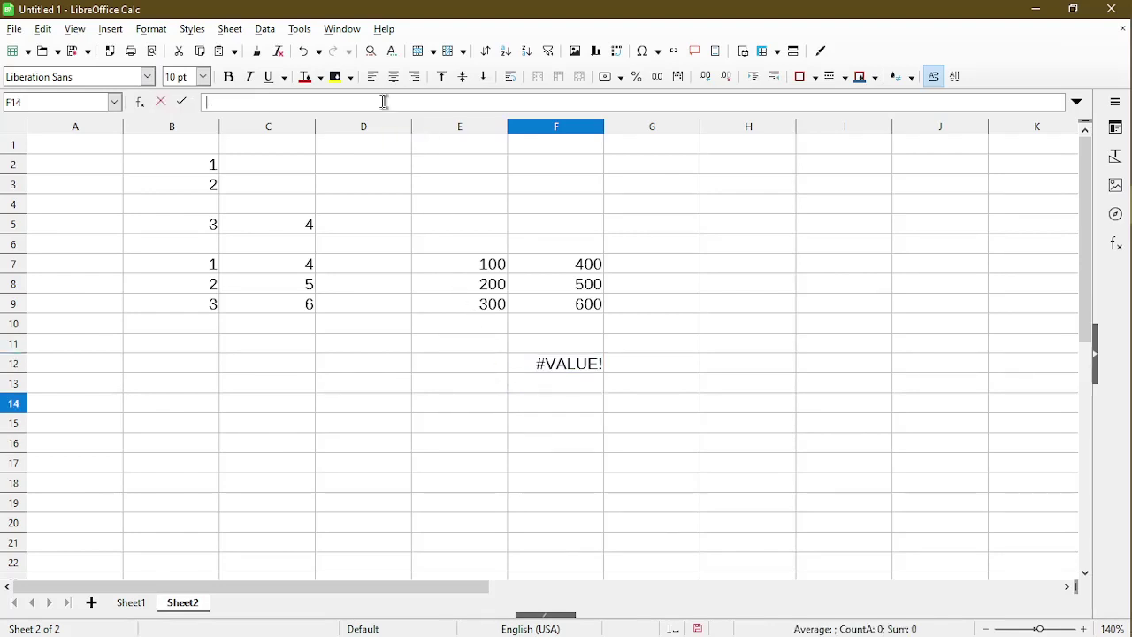
type("=100 * B7:C9")
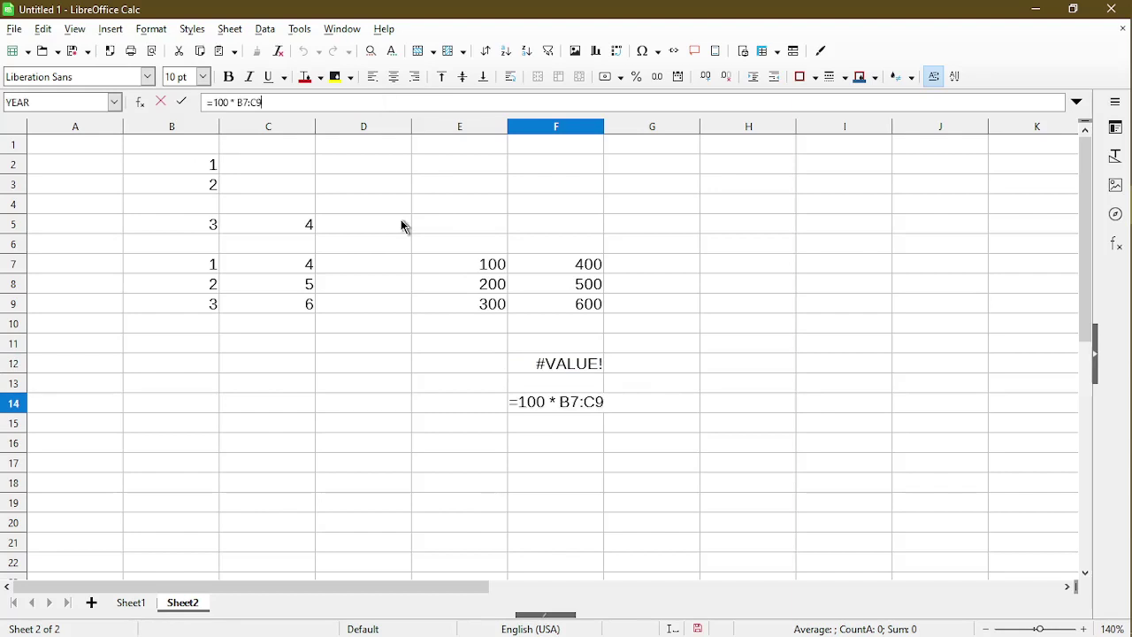
key("ctrl+shift+Return")
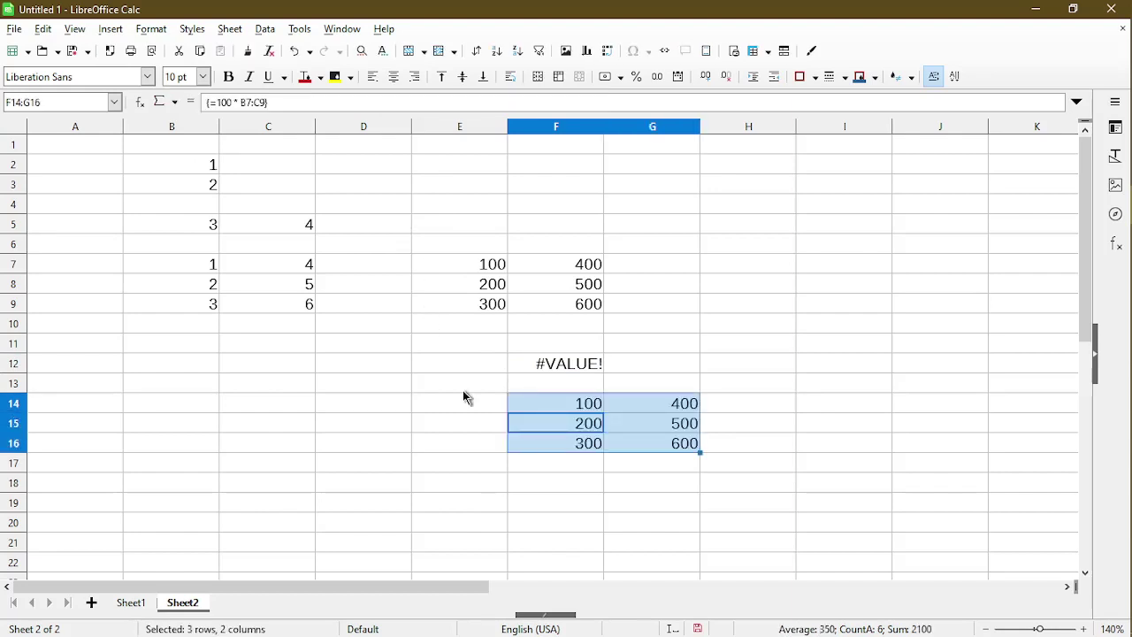
left_click(544, 410)
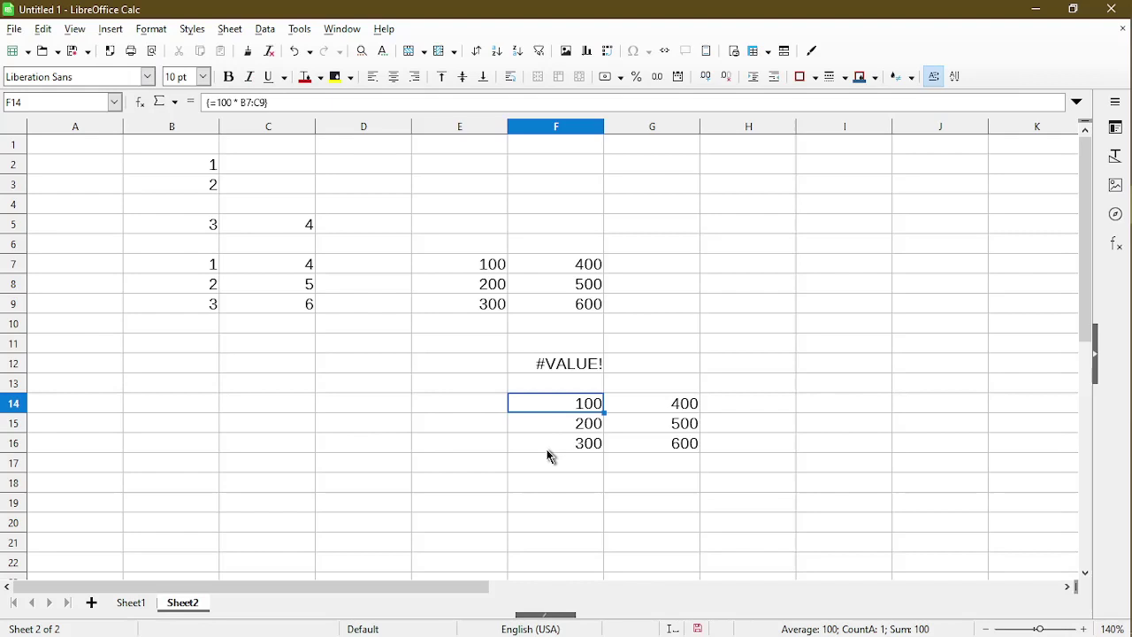
- Try deleting F16 alone from the F14:G16 array and dismiss the partial-array warning
key("Down")
key("Right")
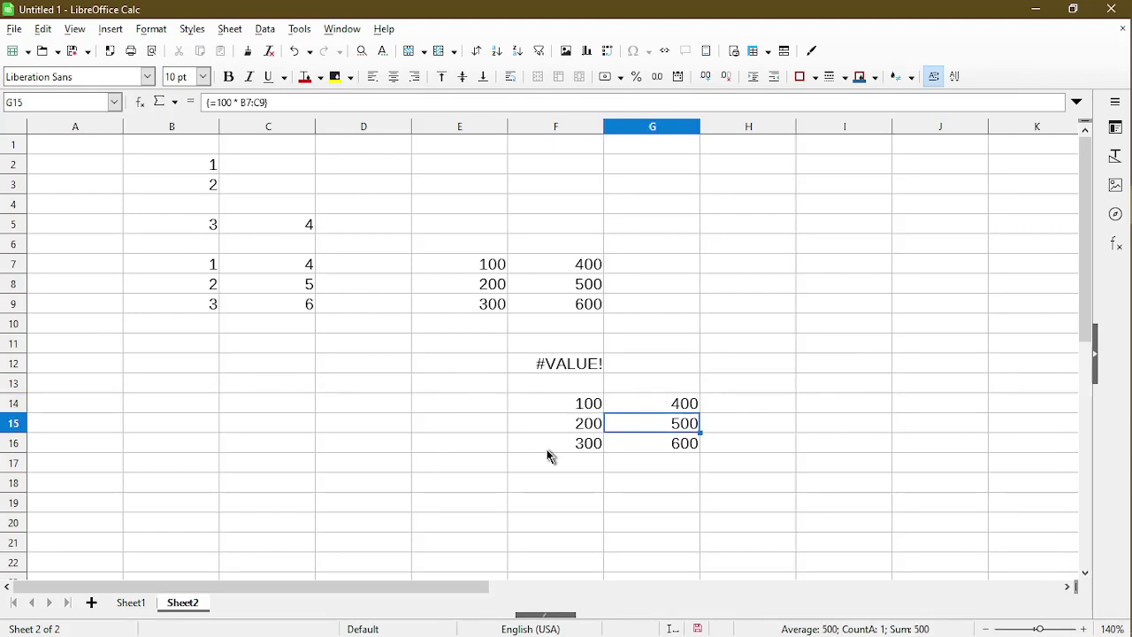
key("Left")
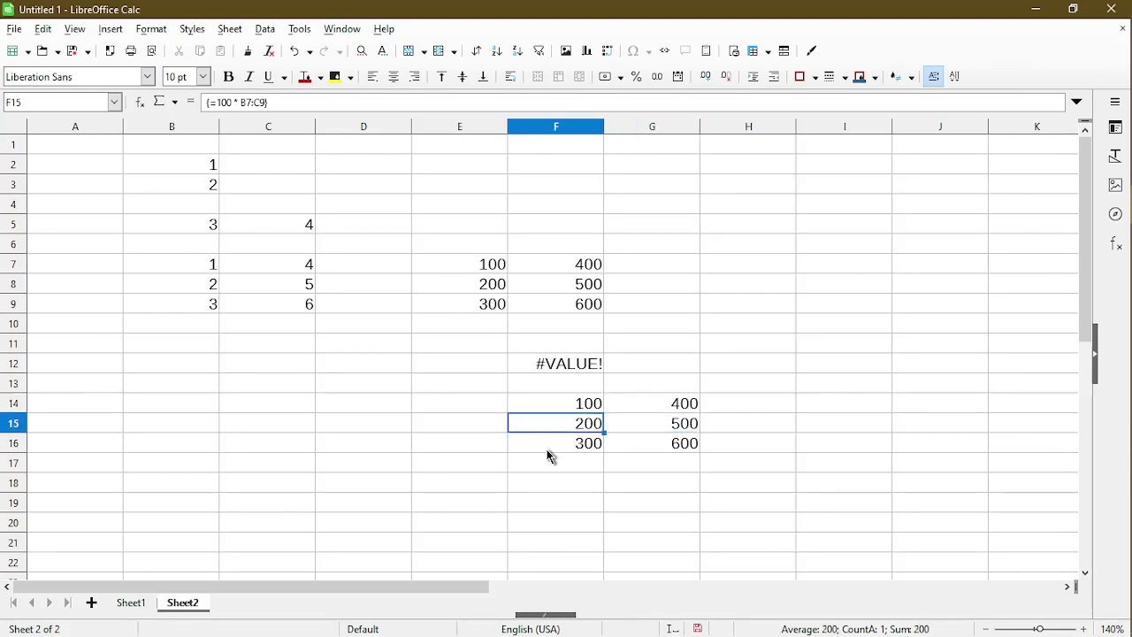
key("Right")
key("Left")
key("Down")
key("Delete")
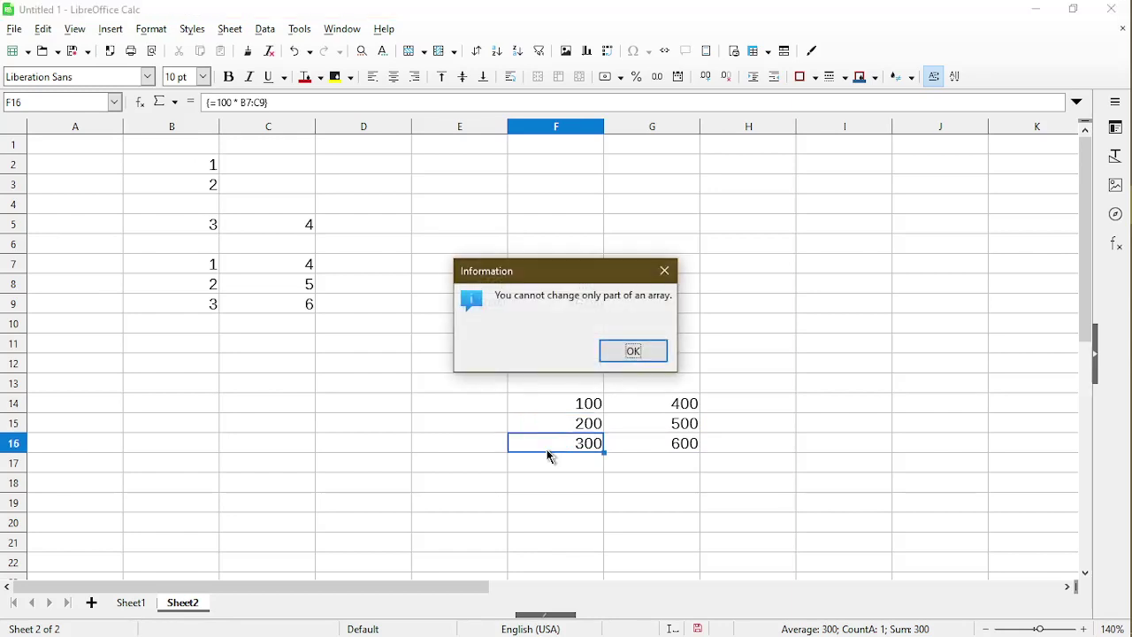
left_click(613, 358)
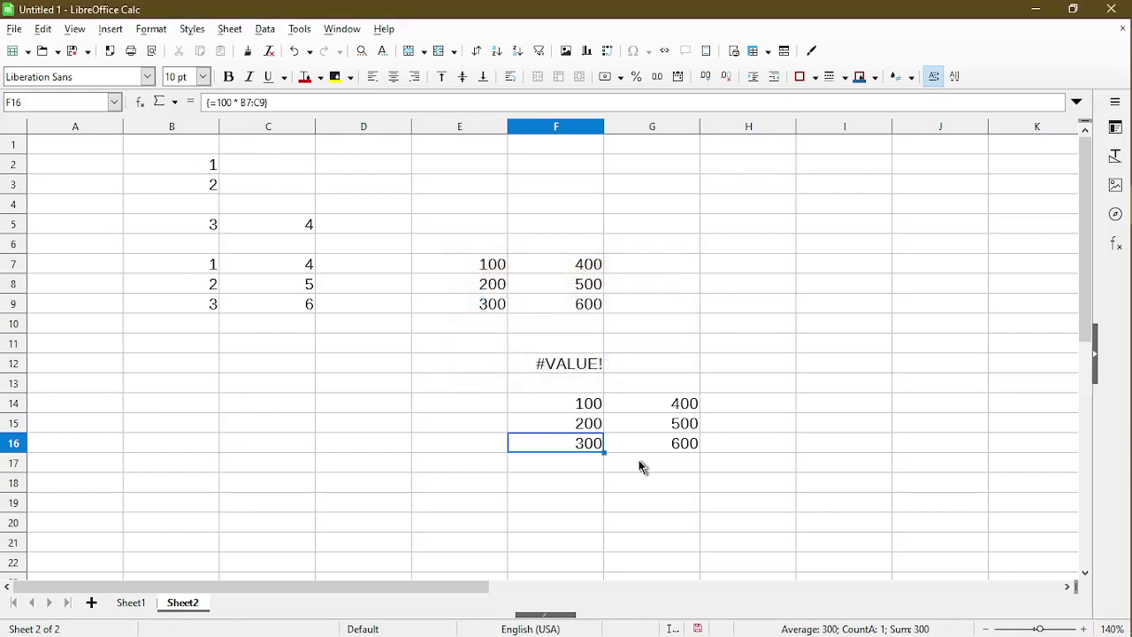
- Select the whole F14:G16 array with Ctrl+/, delete it, and check the emptied cells
key("ctrl+slash")
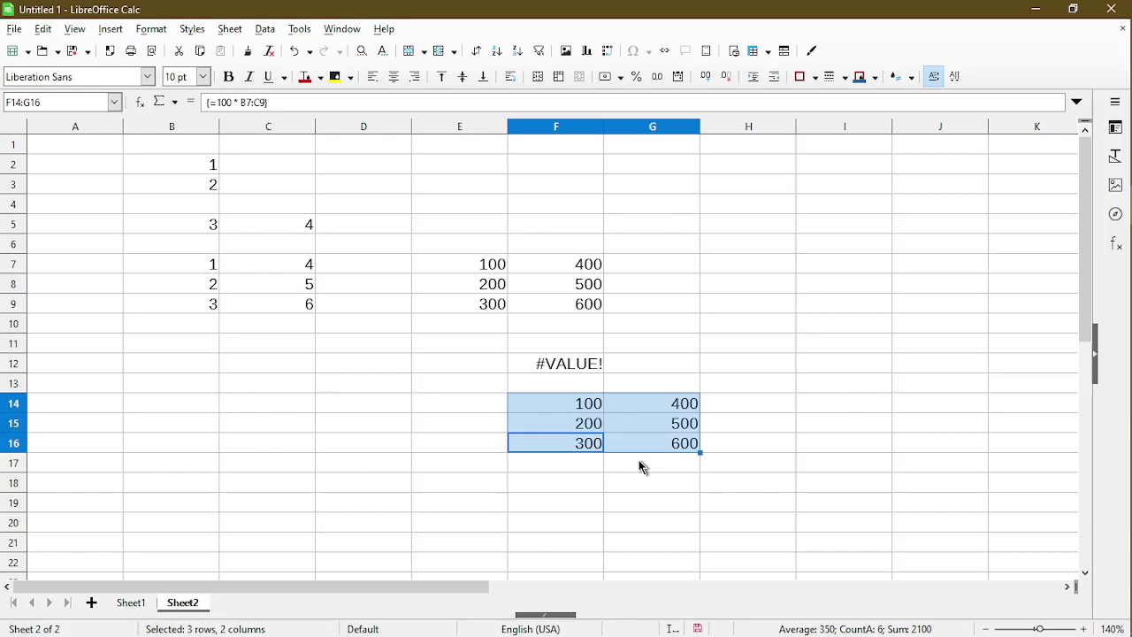
key("Delete")
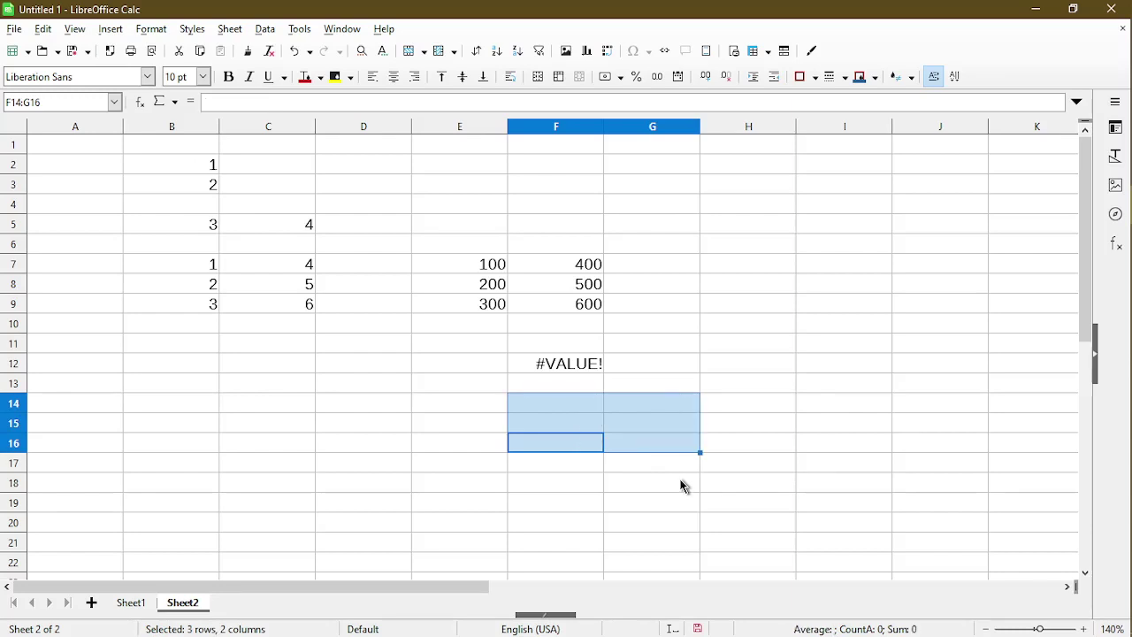
key("Escape")
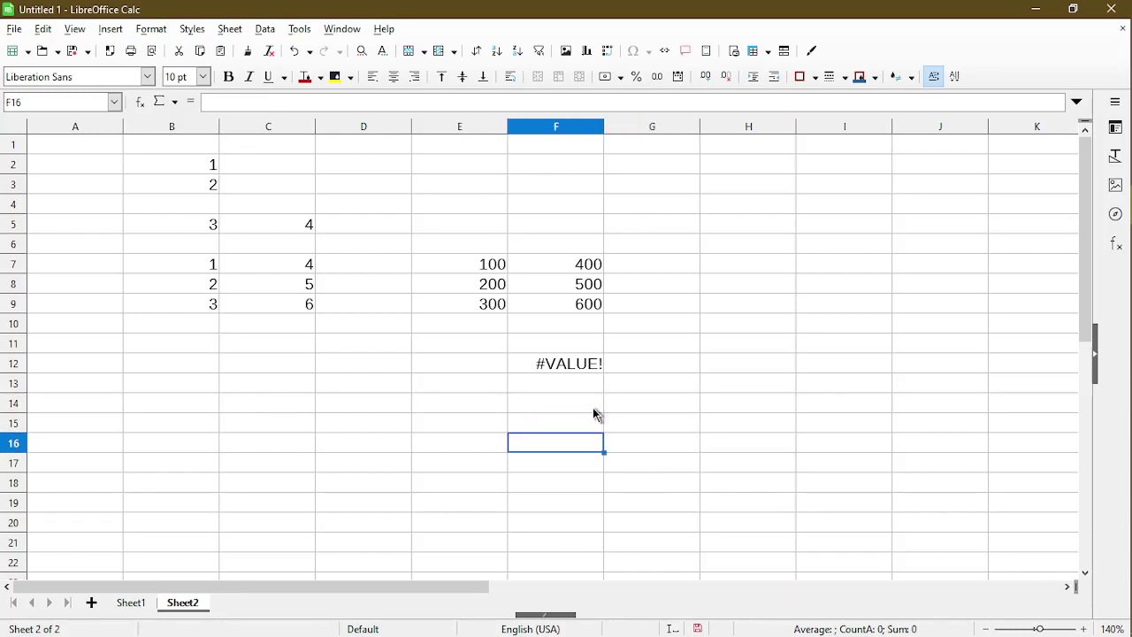
key("Up")
key("Right")
key("Up")
key("Left")
key("Down")
key("Down")
key("Right")
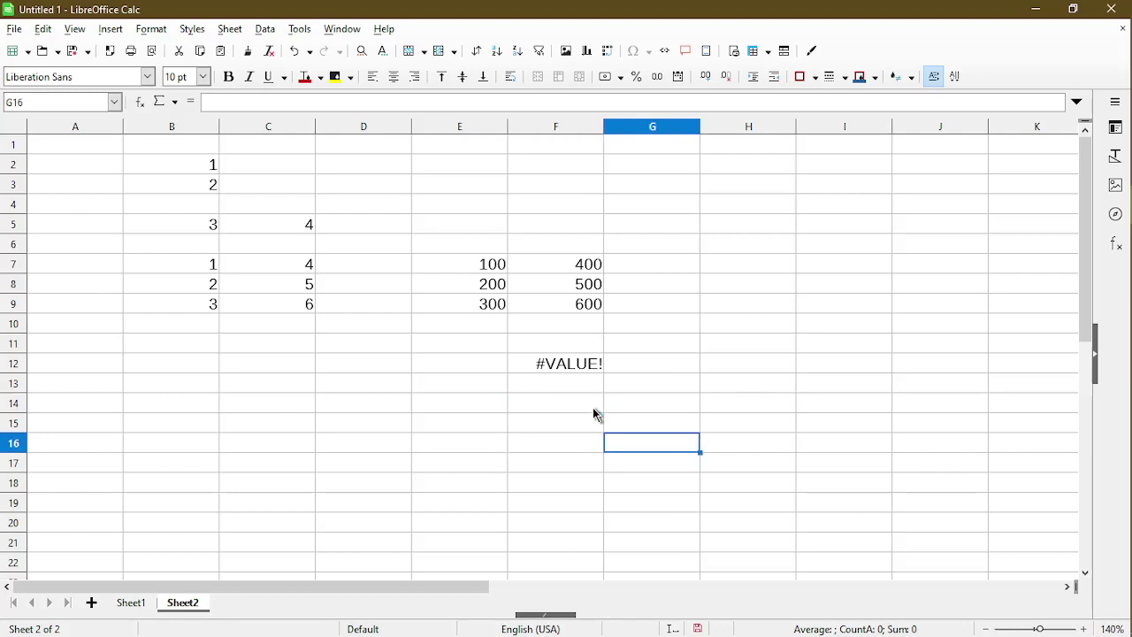